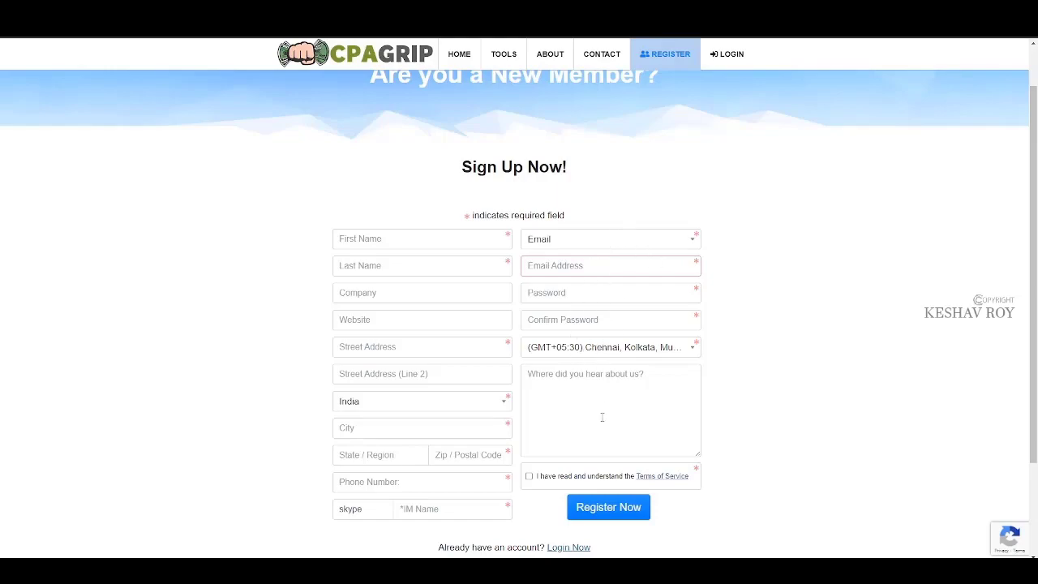
# Fill in "Social Media" as where you heard about the site and review the remaining fields of the sign-up form.
pyautogui.write('Social Media')
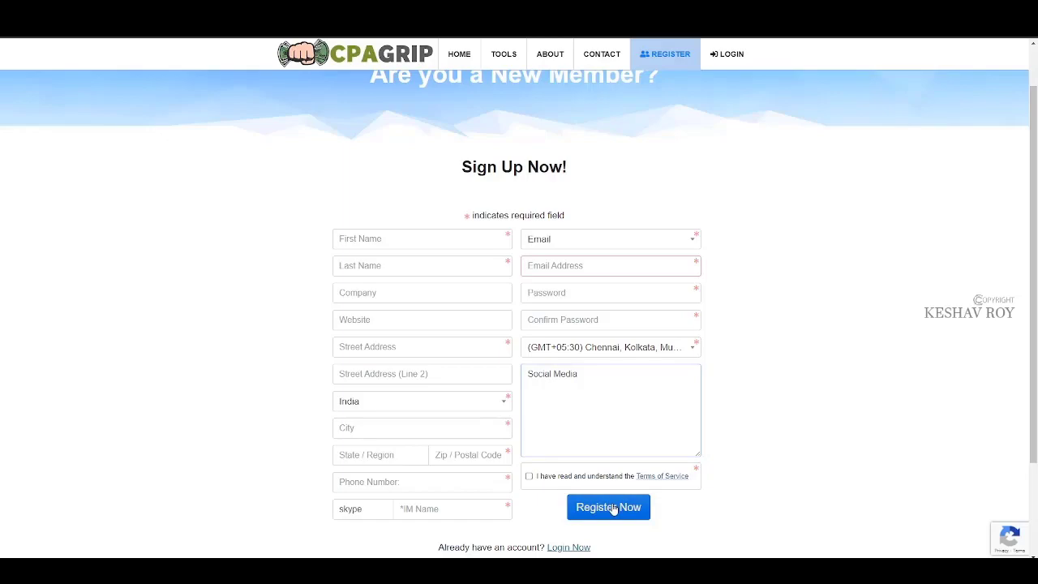
pyautogui.scroll(-2, 194, 265)
pyautogui.click(430, 386)
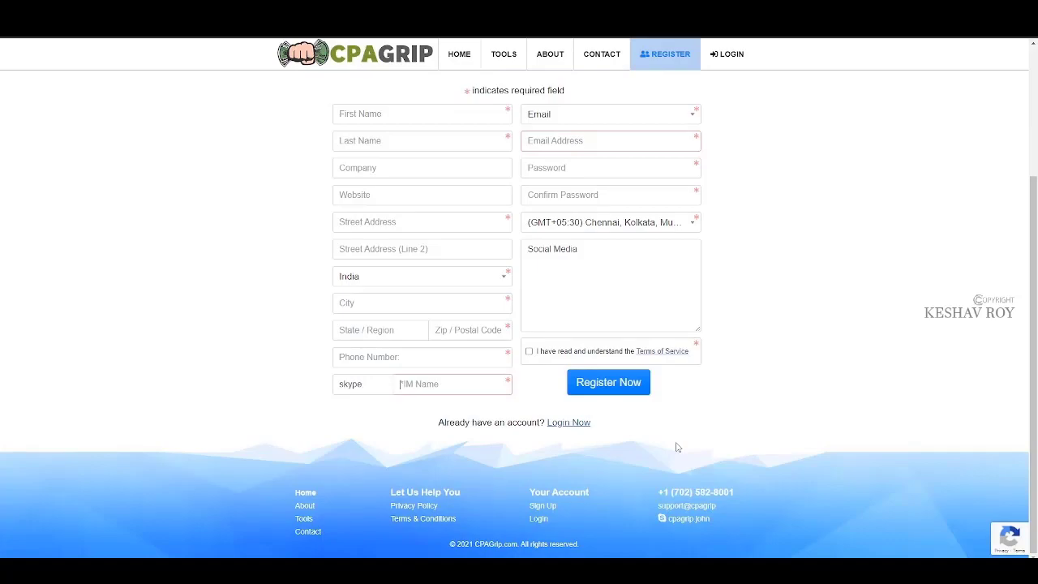
pyautogui.scroll(3, 527, 361)
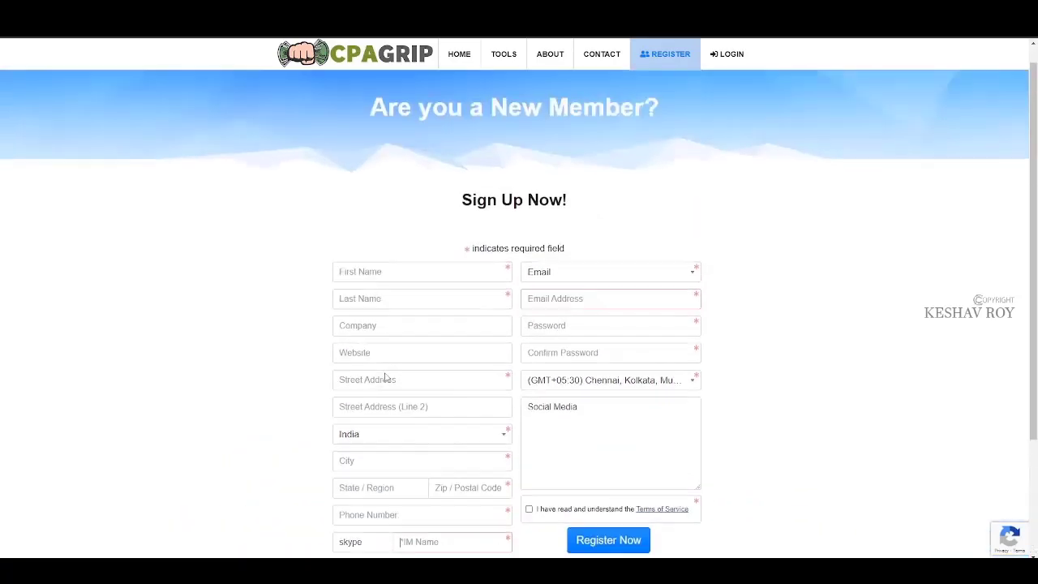
pyautogui.moveTo(375, 128); pyautogui.dragTo(669, 139)
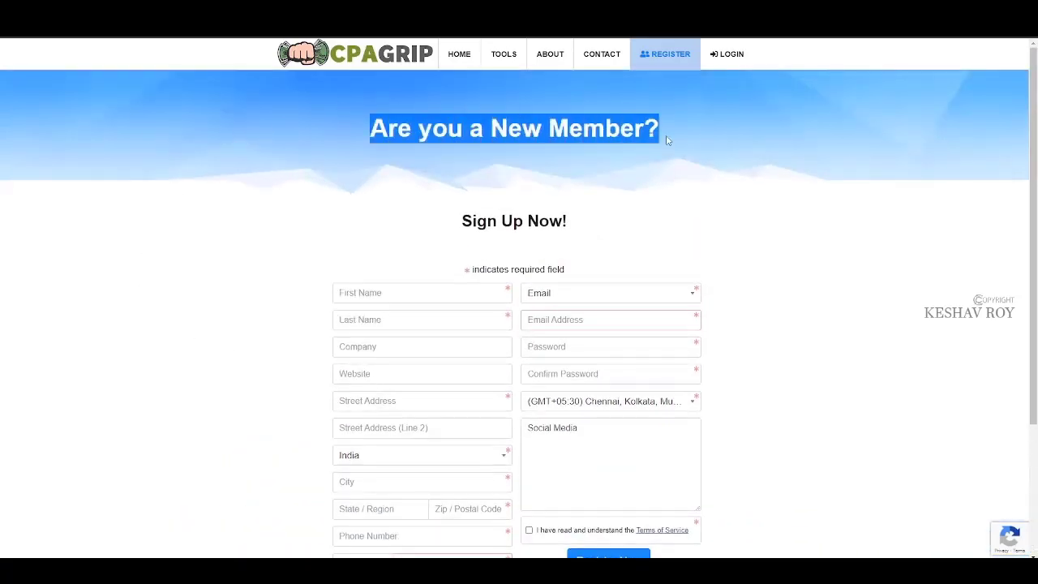
pyautogui.scroll(-2, 689, 162)
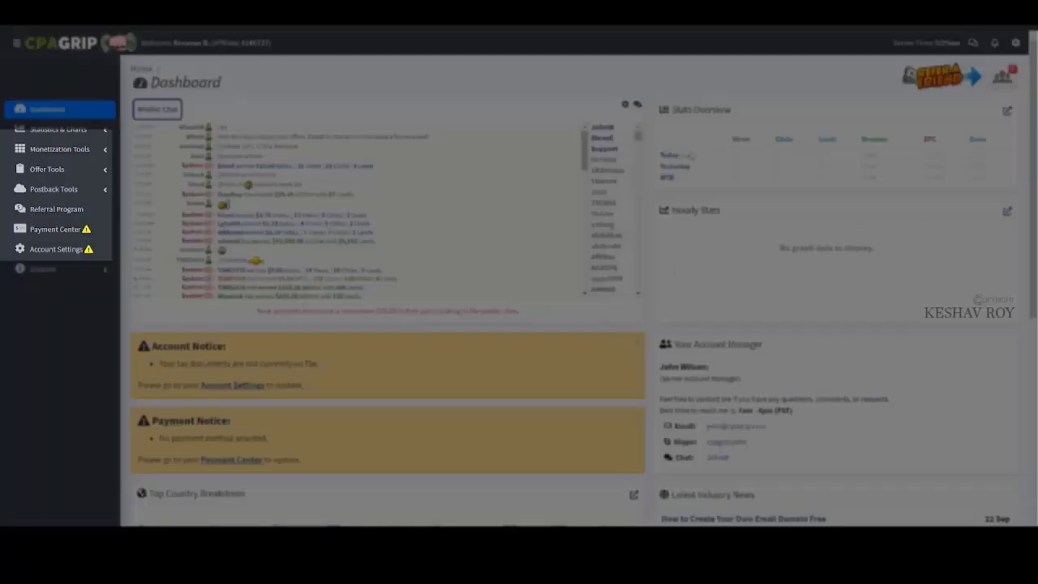
# Start creating a new URL / File Locker and agree to its Terms of Service.
pyautogui.click(106, 154)
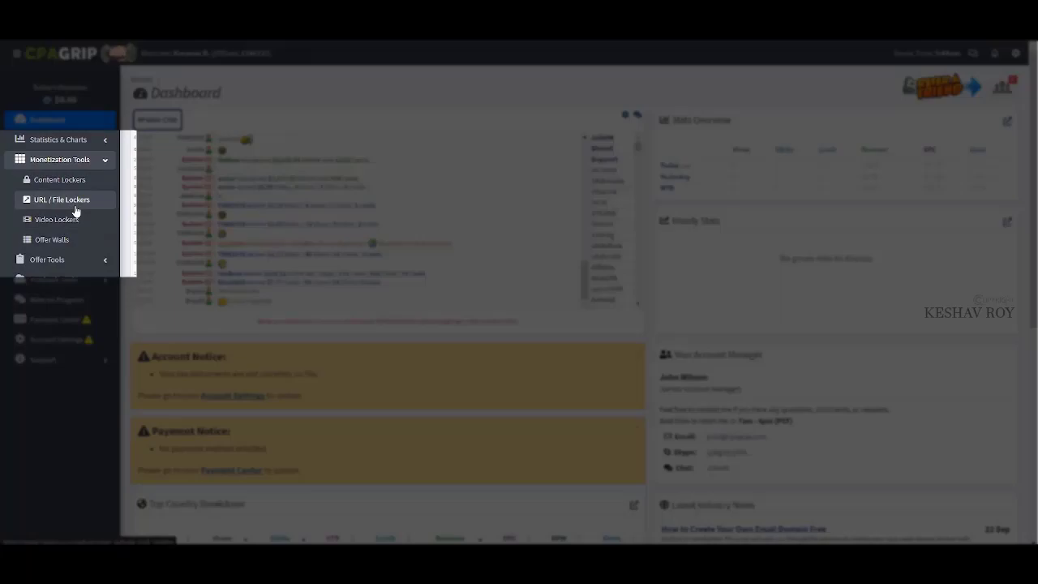
pyautogui.click(74, 206)
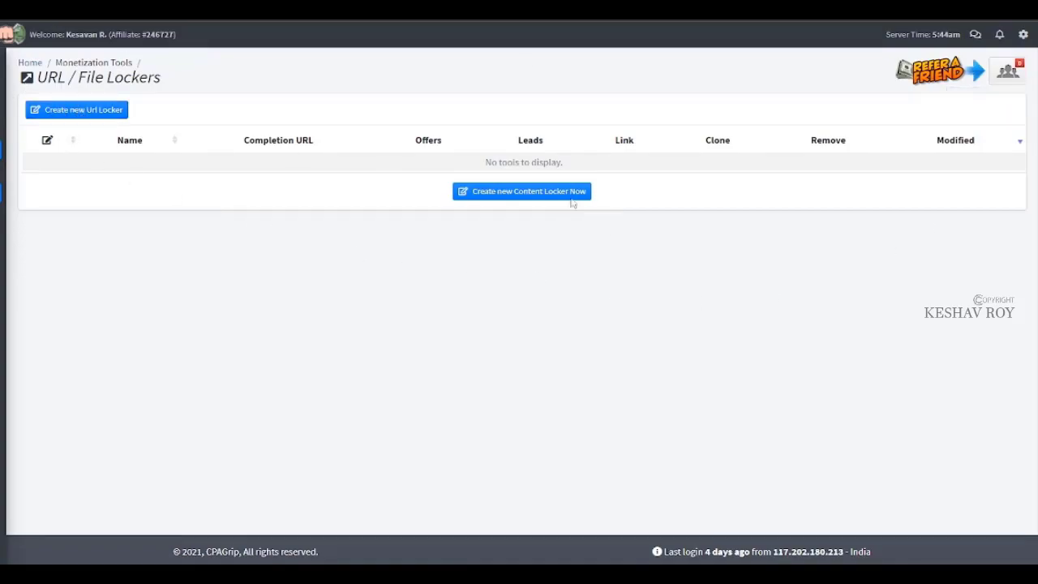
pyautogui.click(535, 195)
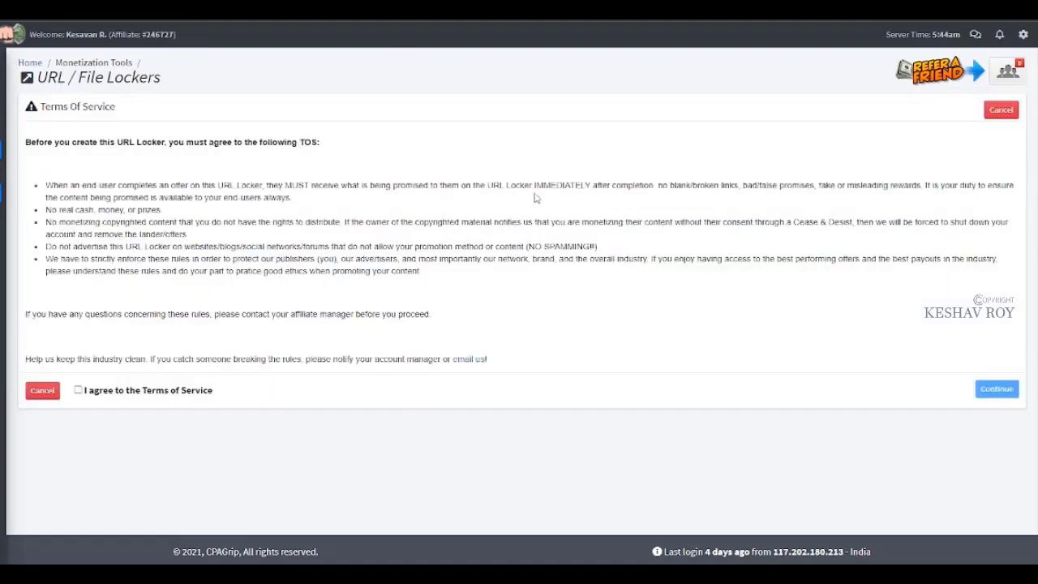
pyautogui.click(78, 391)
pyautogui.click(996, 389)
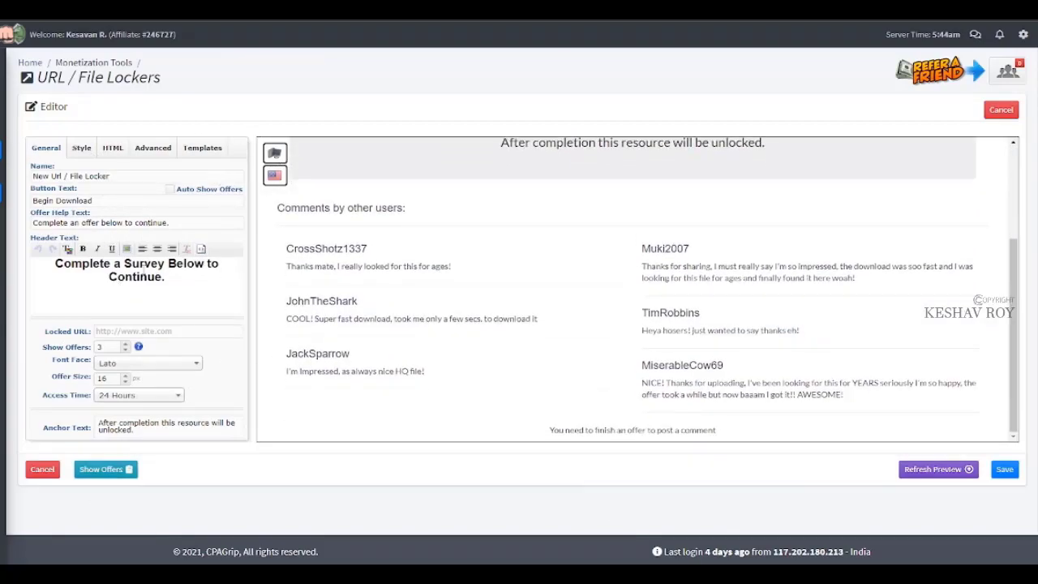
# Browse the locker templates, apply the RedVelvet template and check its preview.
pyautogui.click(198, 149)
pyautogui.scroll(-10, 158, 353)
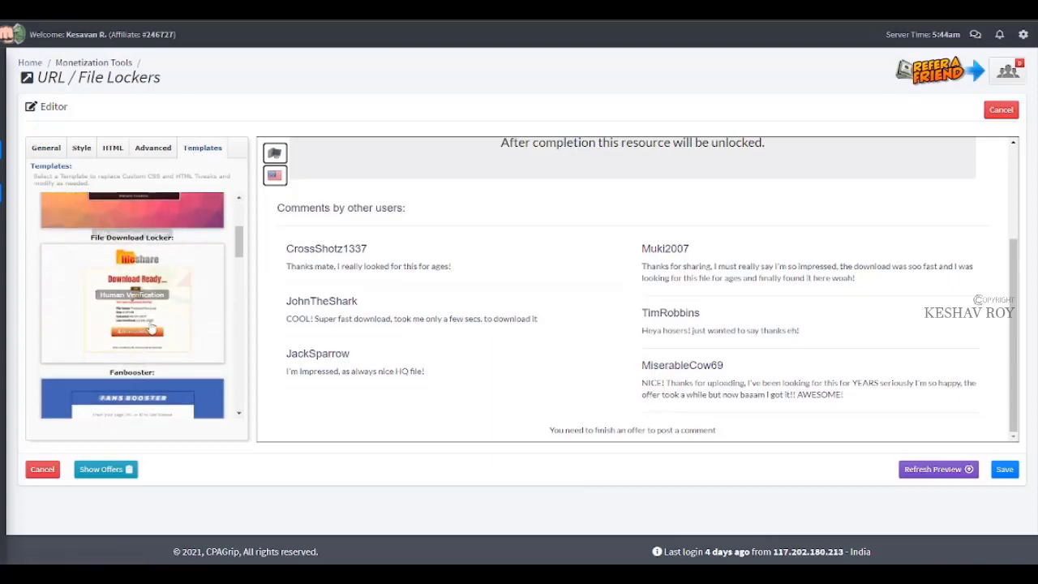
pyautogui.scroll(-8, 158, 353)
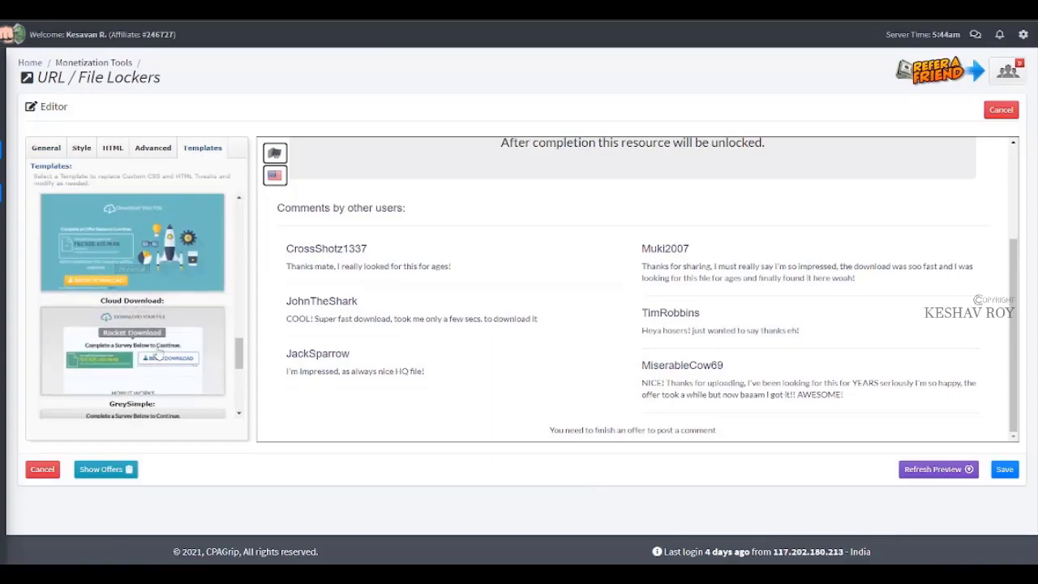
pyautogui.scroll(3, 137, 297)
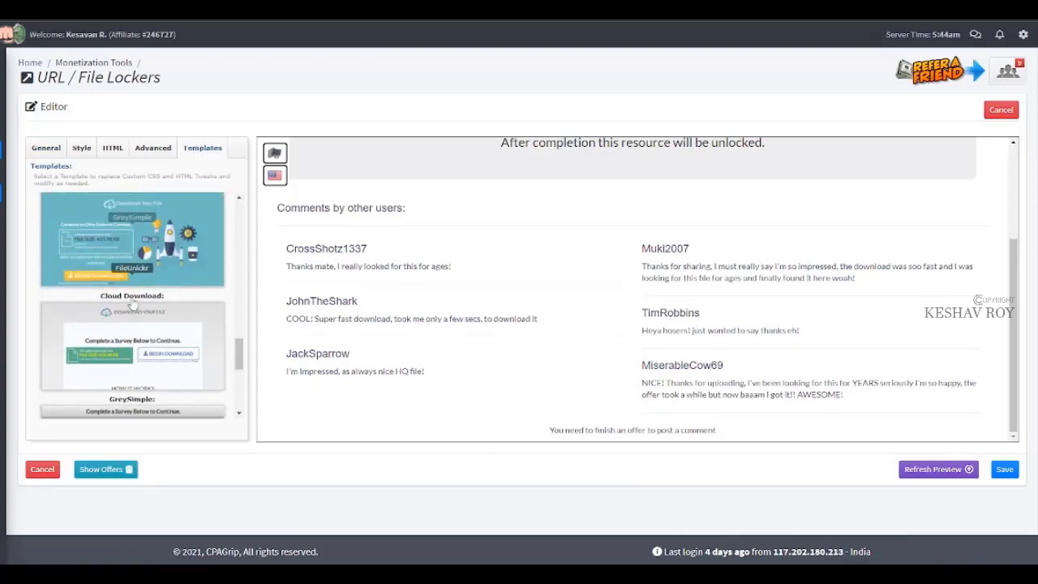
pyautogui.scroll(-4, 116, 309)
pyautogui.scroll(10, 116, 309)
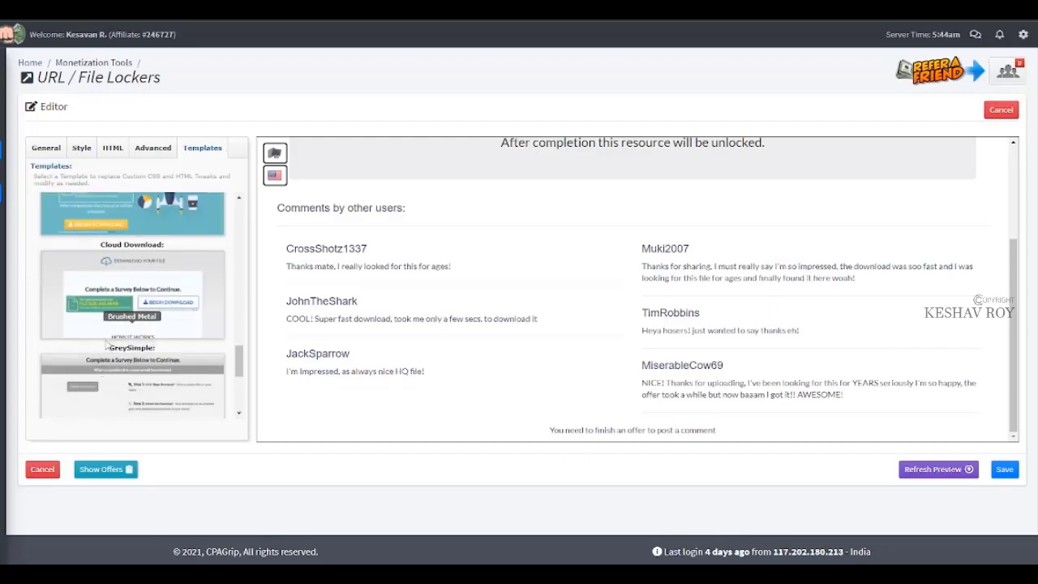
pyautogui.scroll(1, 162, 333)
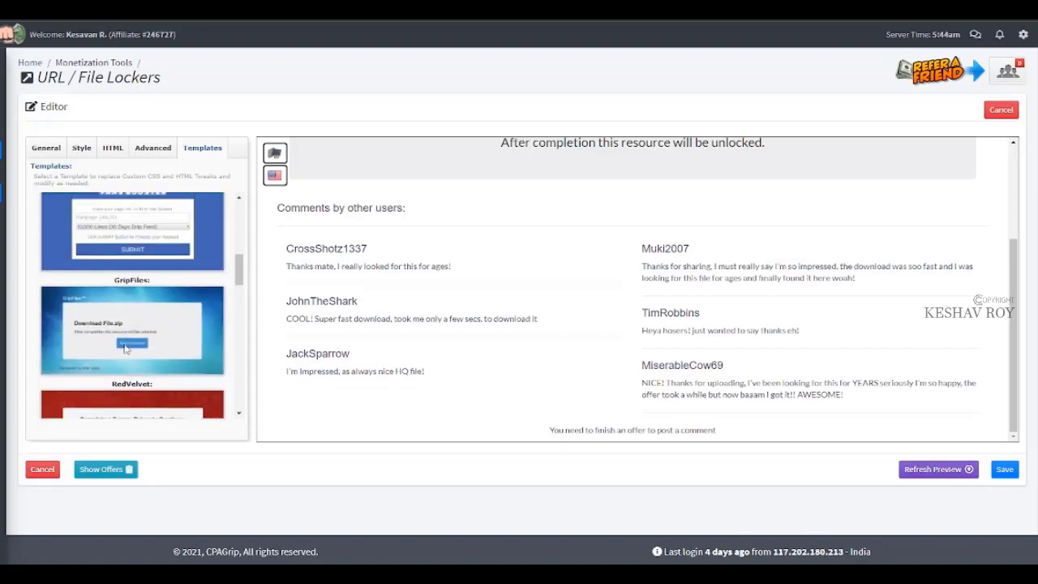
pyautogui.scroll(-4, 135, 269)
pyautogui.scroll(3, 135, 269)
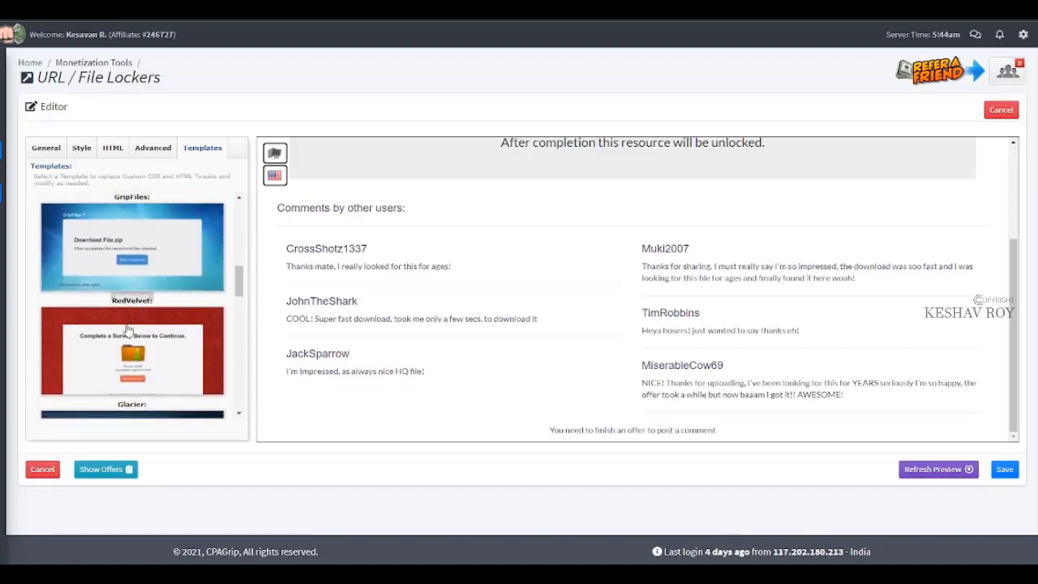
pyautogui.click(111, 390)
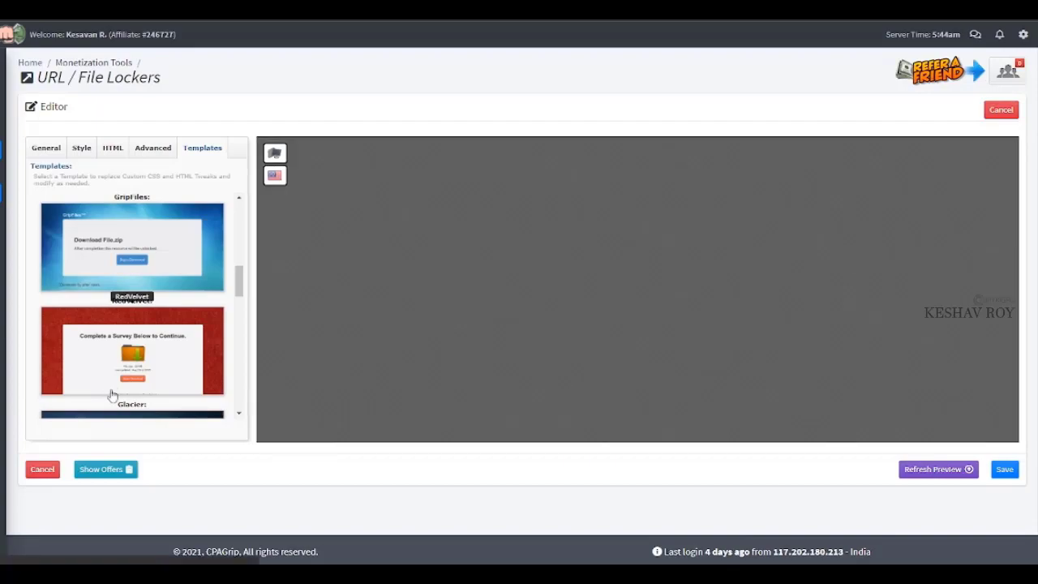
pyautogui.scroll(-2, 386, 297)
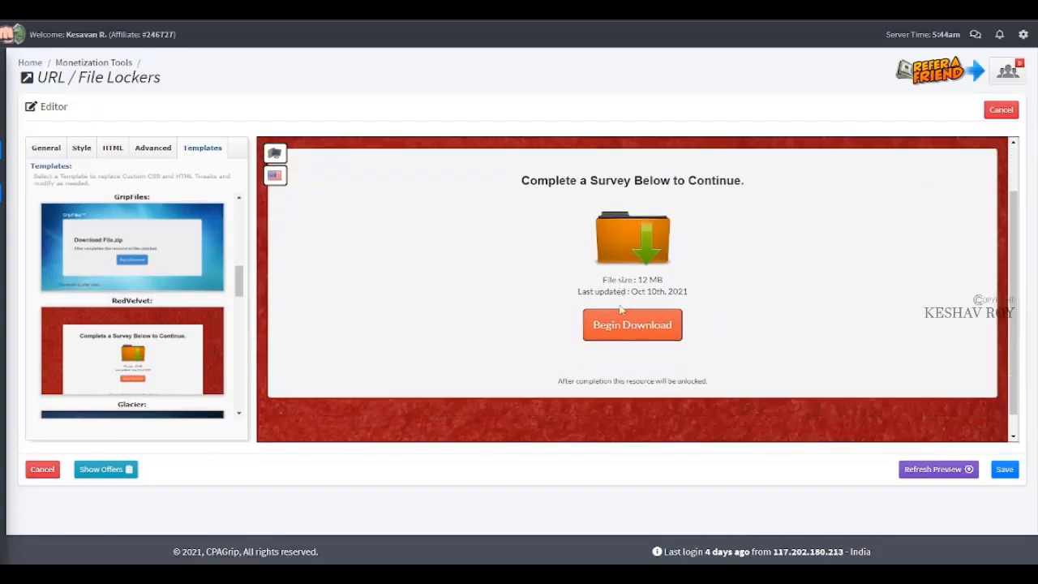
pyautogui.scroll(2, 573, 240)
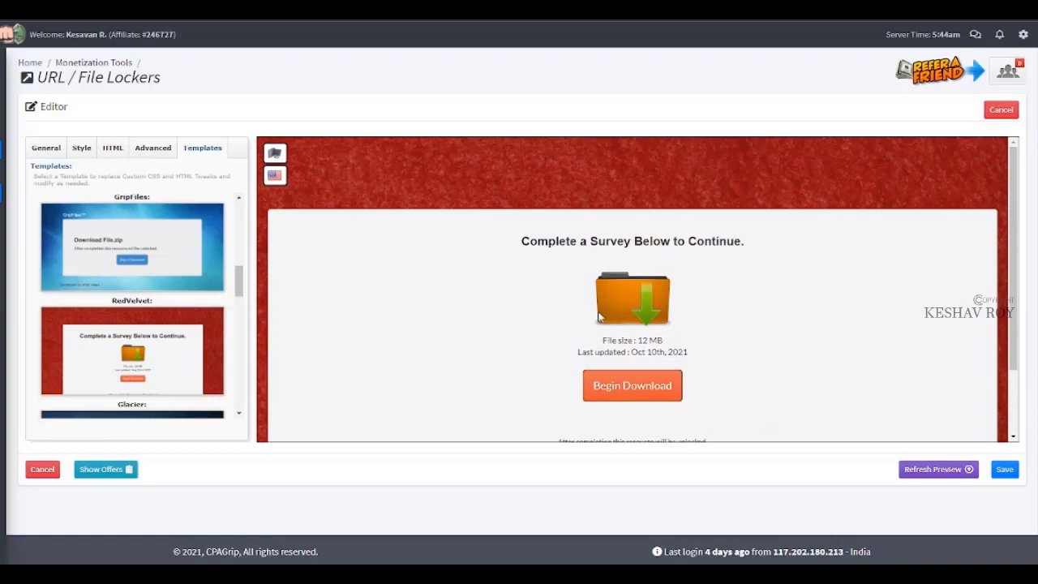
# Apply the GripFiles template to the locker and look through its preview.
pyautogui.scroll(5, 198, 328)
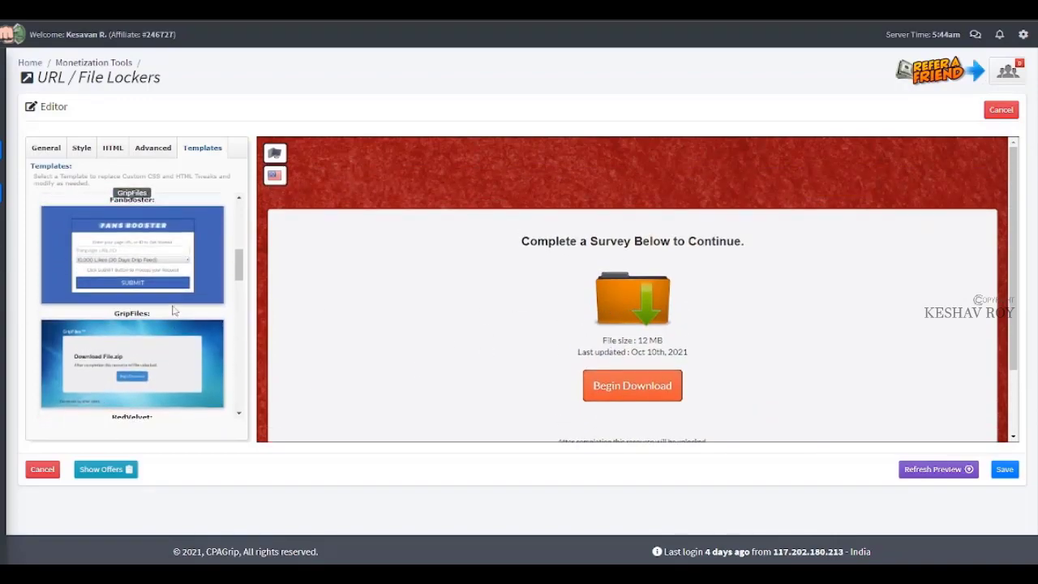
pyautogui.scroll(-6, 197, 335)
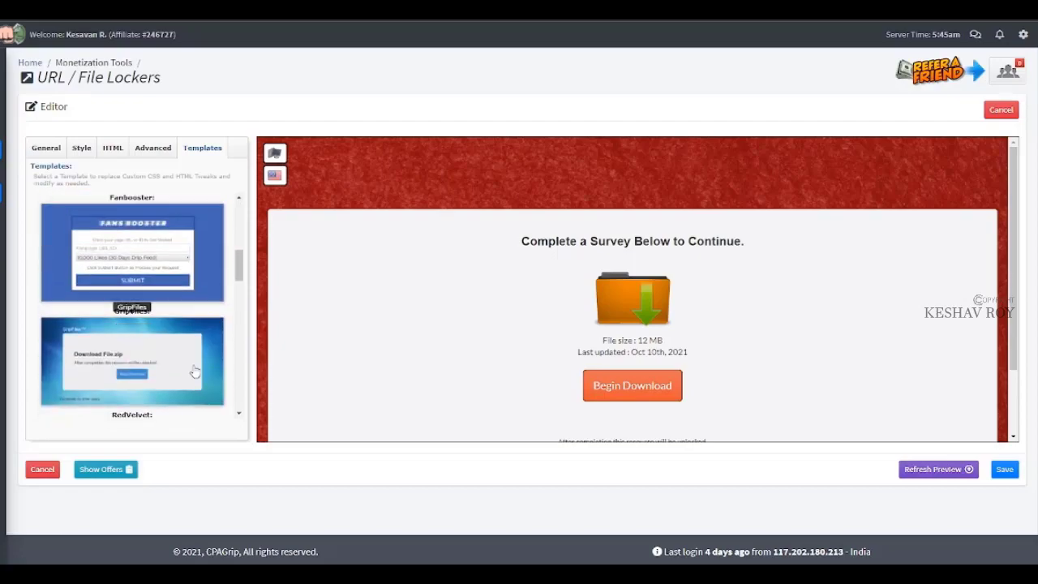
pyautogui.click(185, 378)
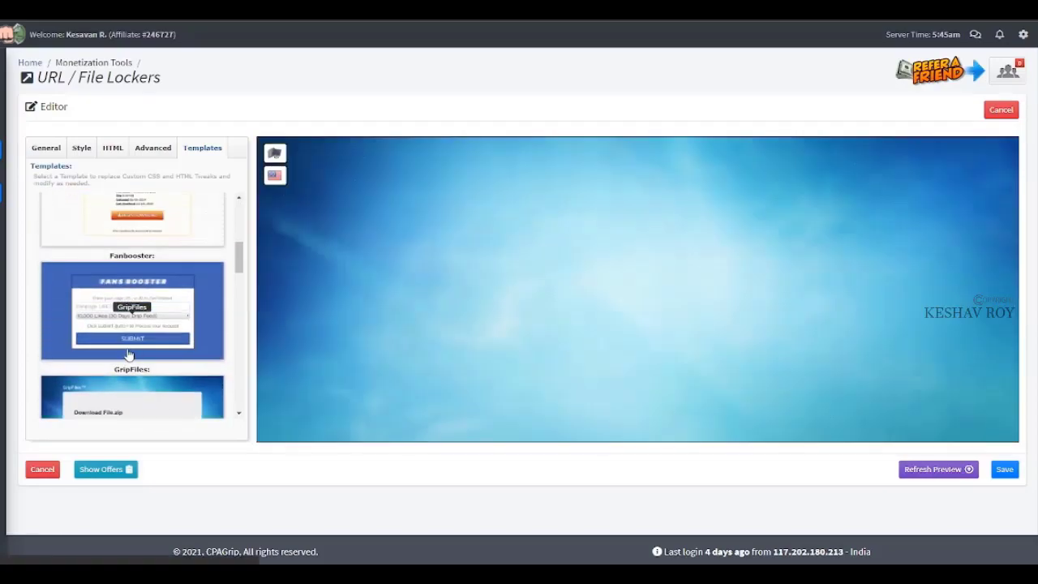
pyautogui.scroll(-3, 450, 279)
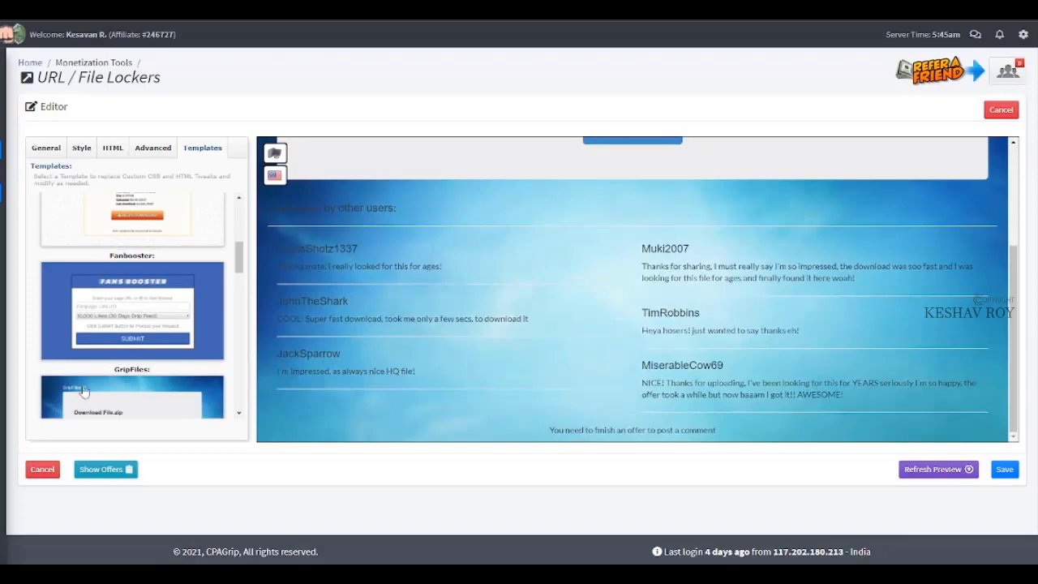
# Apply the FileUnlckr template to the locker.
pyautogui.scroll(-2, 105, 394)
pyautogui.scroll(1, 340, 297)
pyautogui.scroll(-6, 192, 313)
pyautogui.scroll(-3, 197, 326)
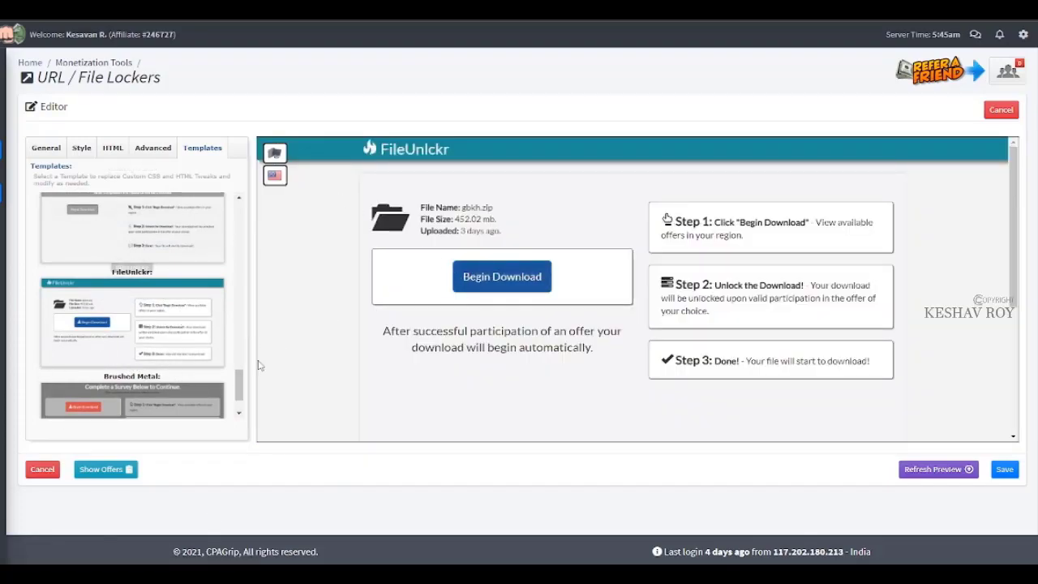
# View the offers available for the locker and set the preview country to IN | India.
pyautogui.click(129, 473)
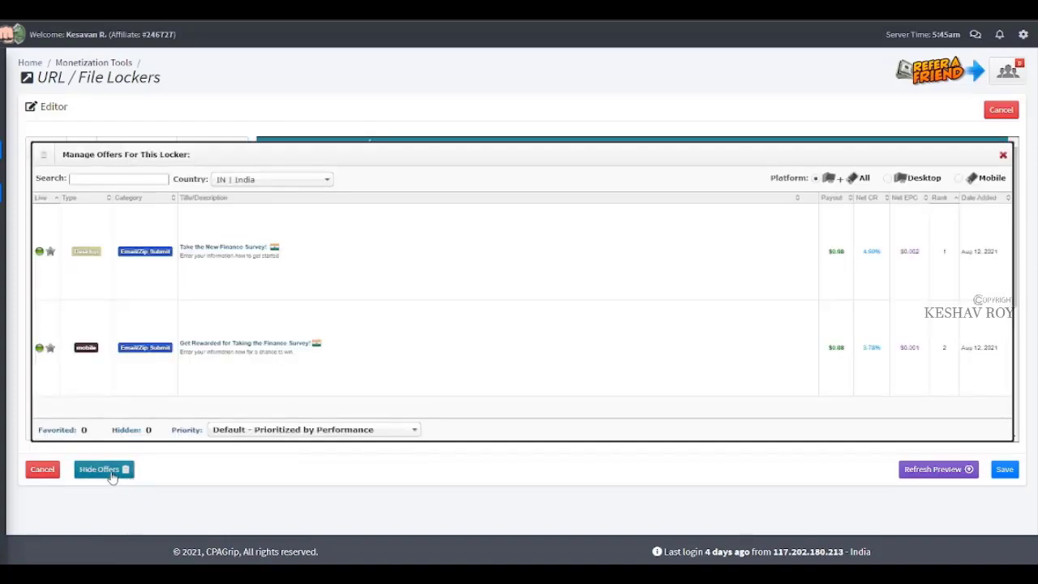
pyautogui.click(111, 477)
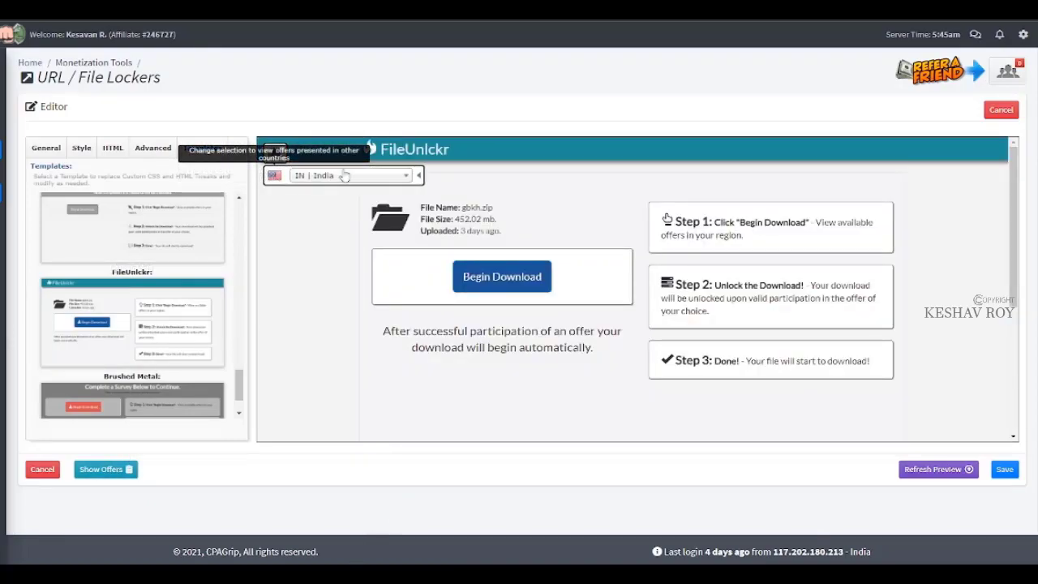
pyautogui.click(353, 175)
pyautogui.click(332, 268)
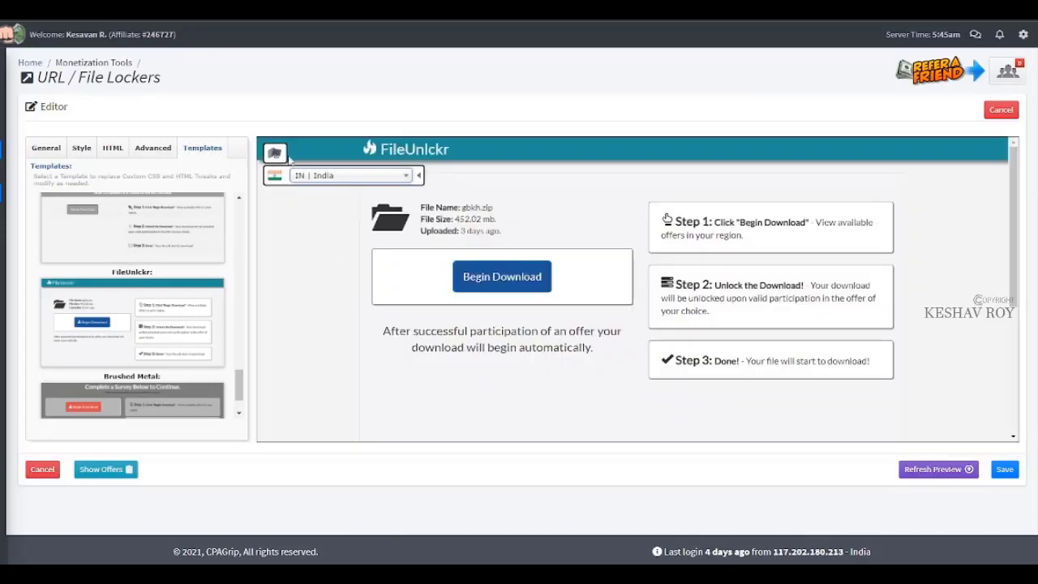
# Check the locker's layout in the Mobile preview and return the preview to Desktop.
pyautogui.click(355, 154)
pyautogui.click(348, 200)
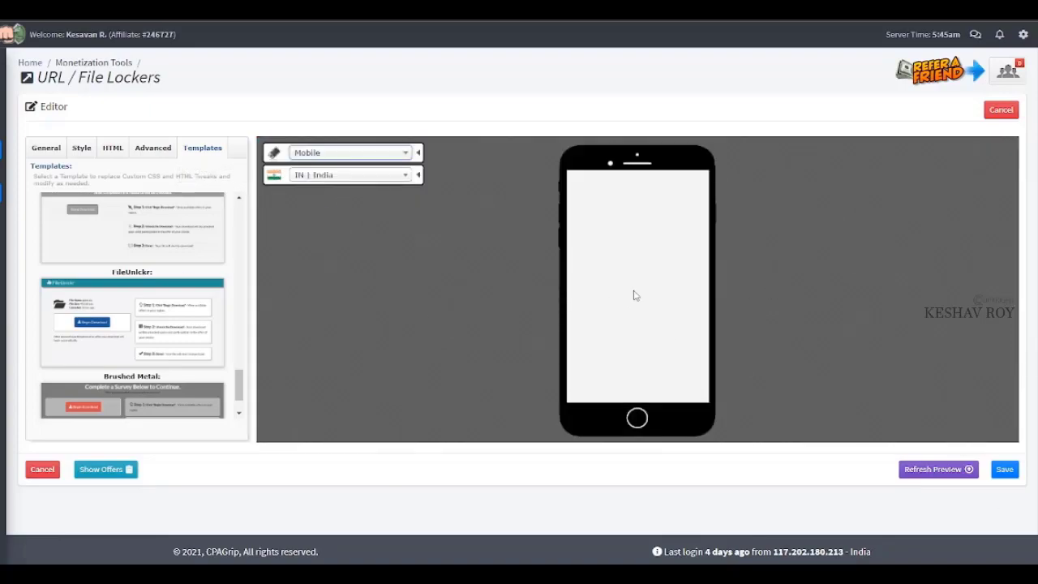
pyautogui.scroll(-5, 707, 302)
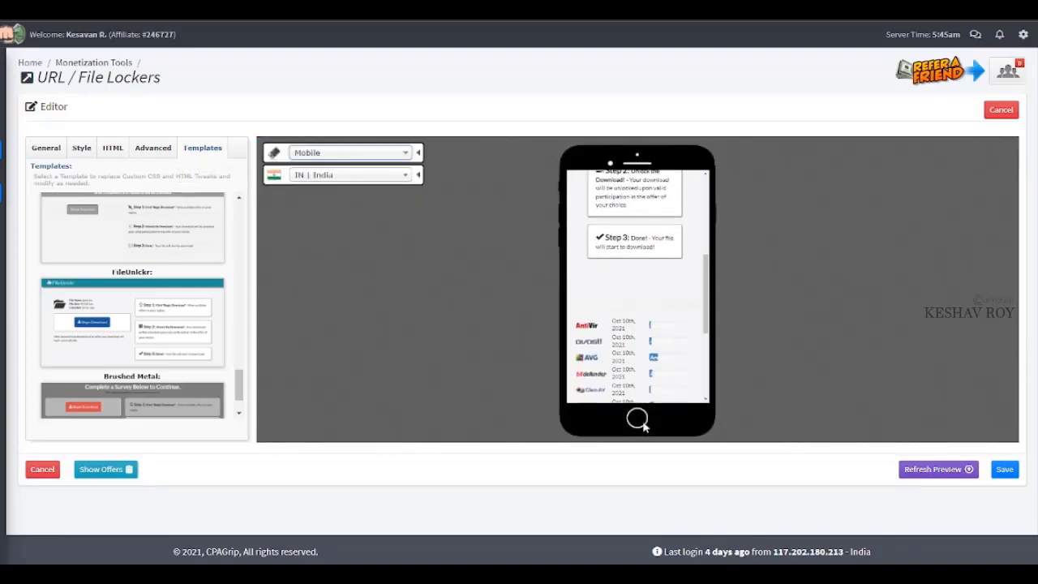
pyautogui.scroll(2, 650, 345)
pyautogui.click(369, 152)
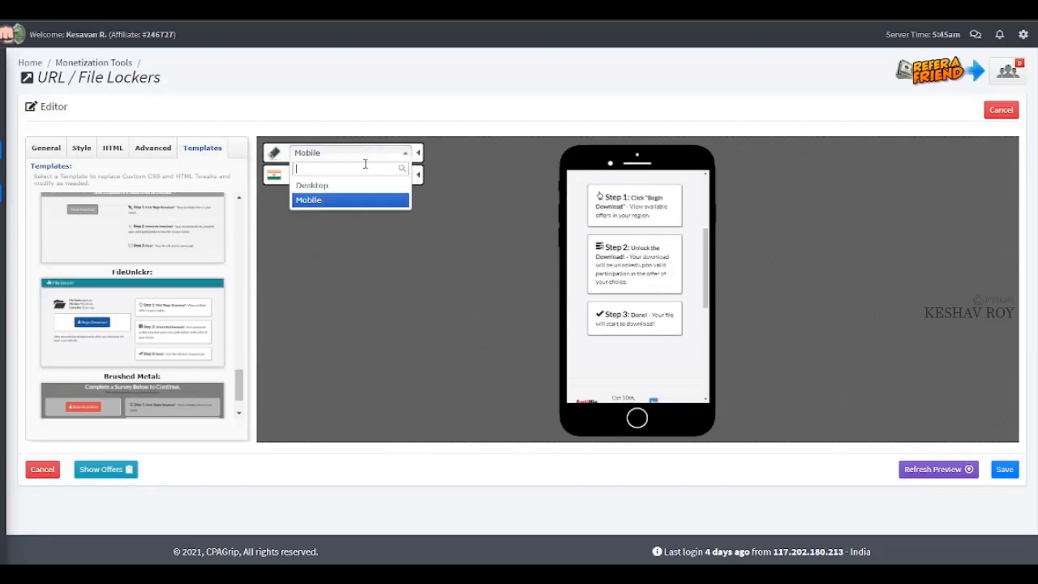
pyautogui.click(359, 186)
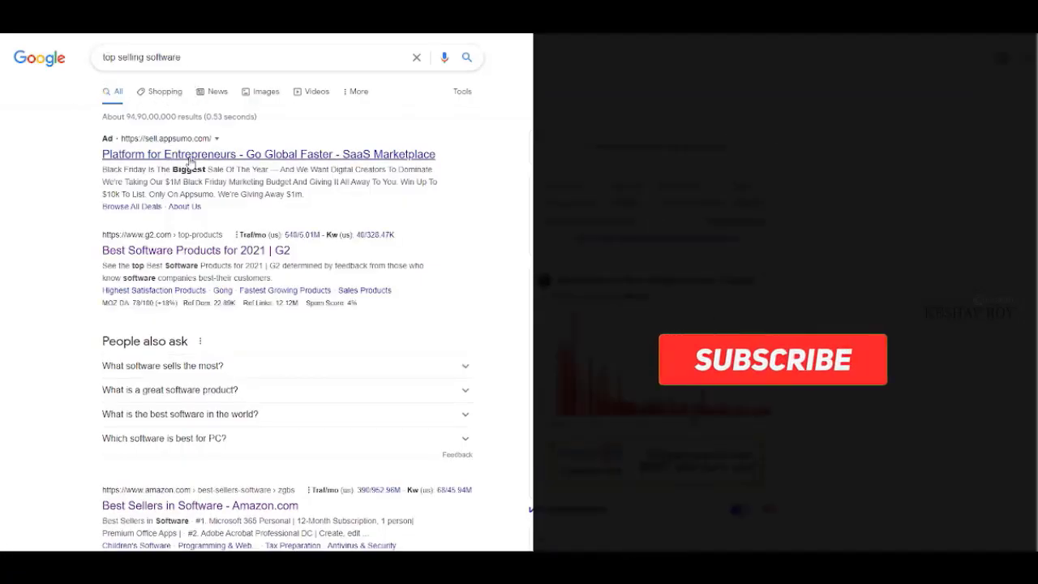
# Open Amazon's Best Sellers in Software from the "top selling software" Google results and examine the top-ranked products.
pyautogui.scroll(-1, 130, 403)
pyautogui.scroll(-1, 129, 404)
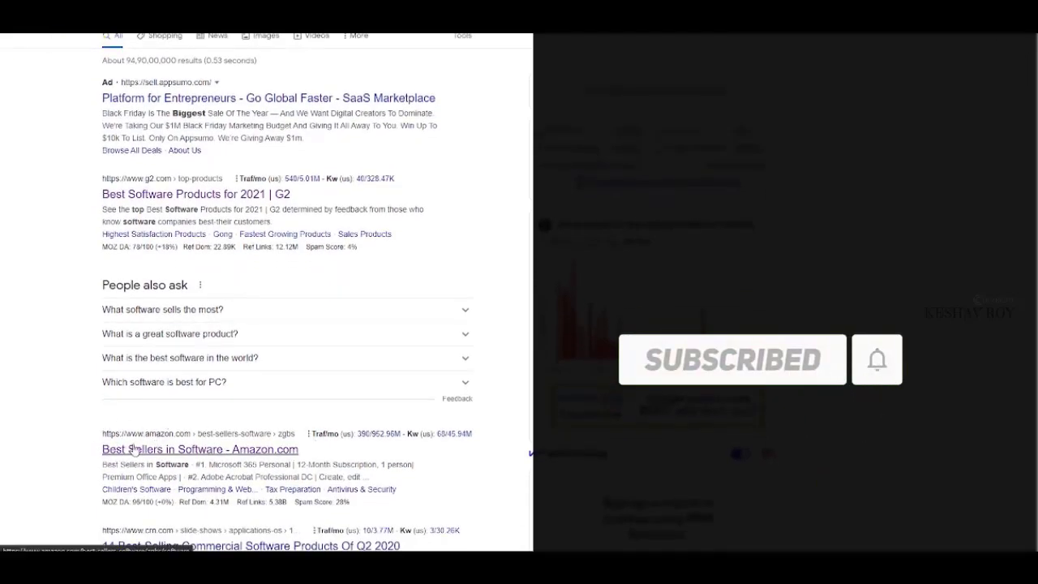
pyautogui.click(133, 451)
pyautogui.scroll(-3, 135, 437)
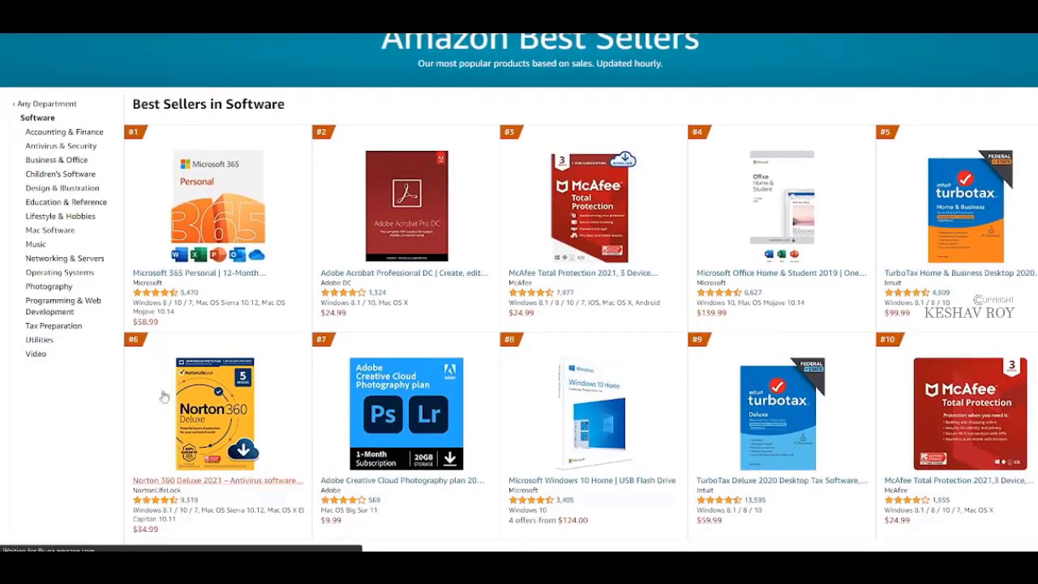
pyautogui.scroll(-5, 967, 278)
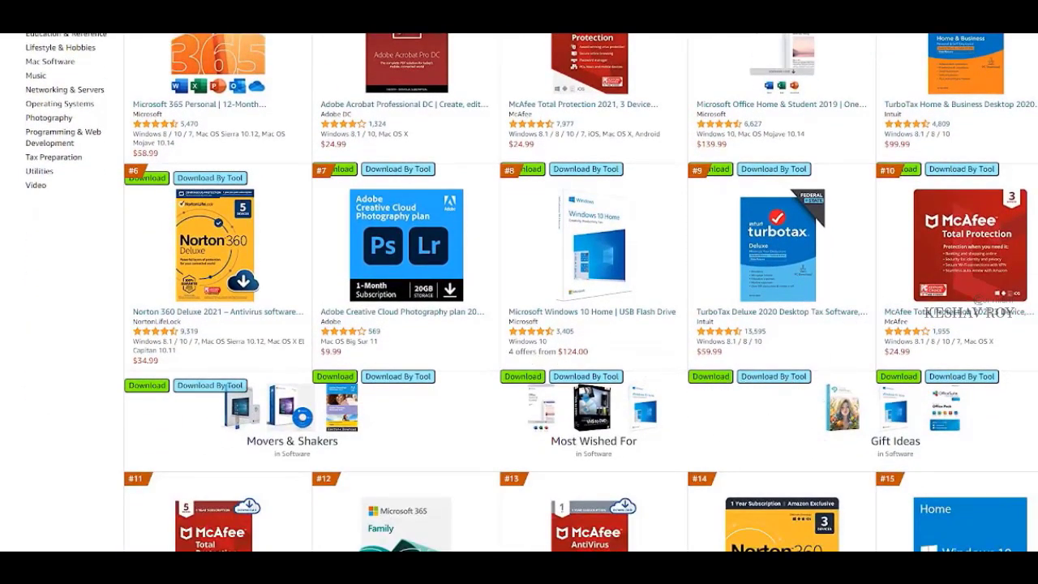
pyautogui.scroll(1, 670, 344)
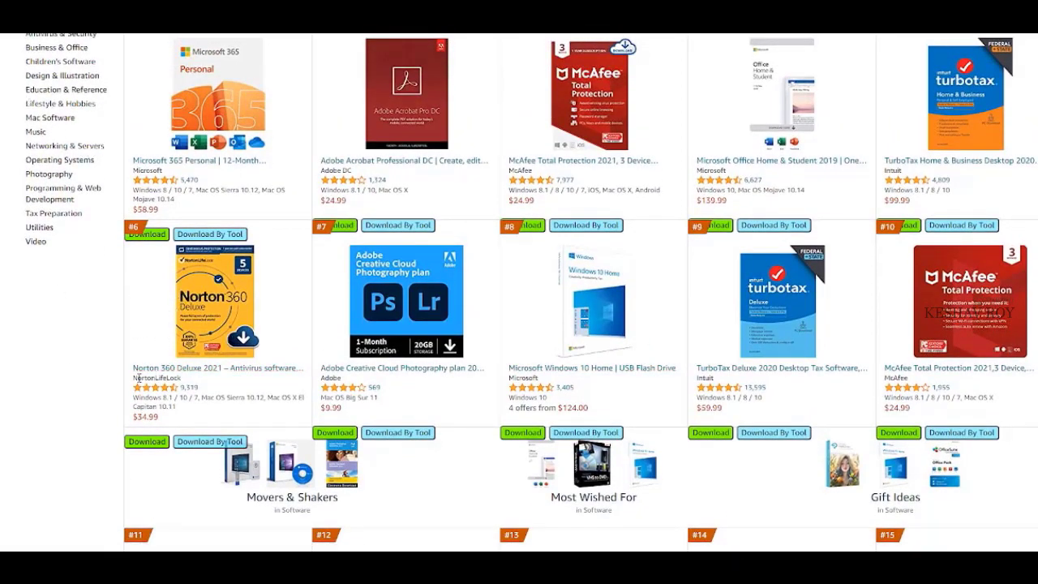
pyautogui.scroll(2, 753, 251)
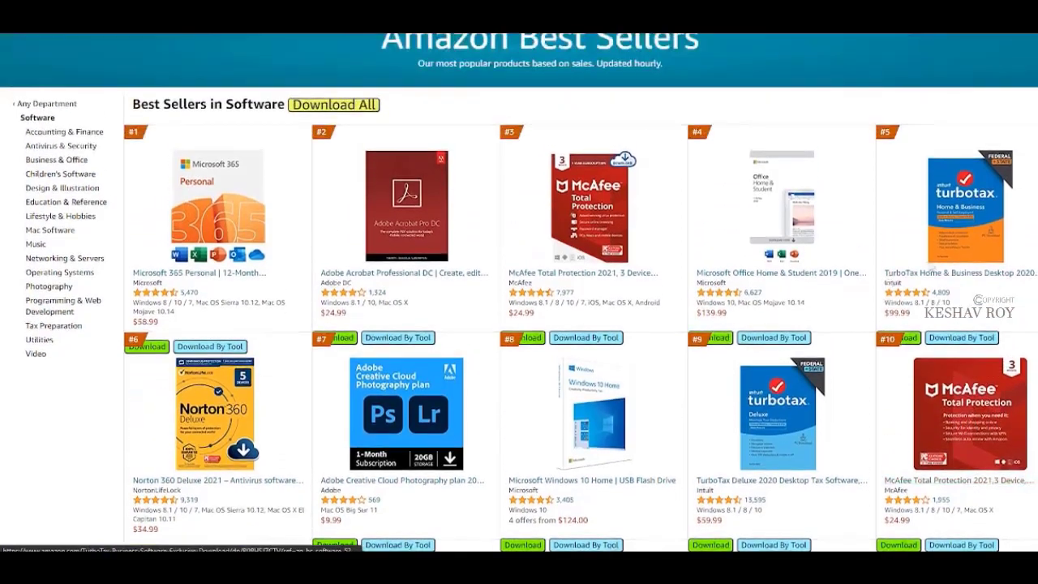
# Find Adobe Illustrator among Amazon's software best sellers and copy the product name from its page.
pyautogui.scroll(-20, 753, 251)
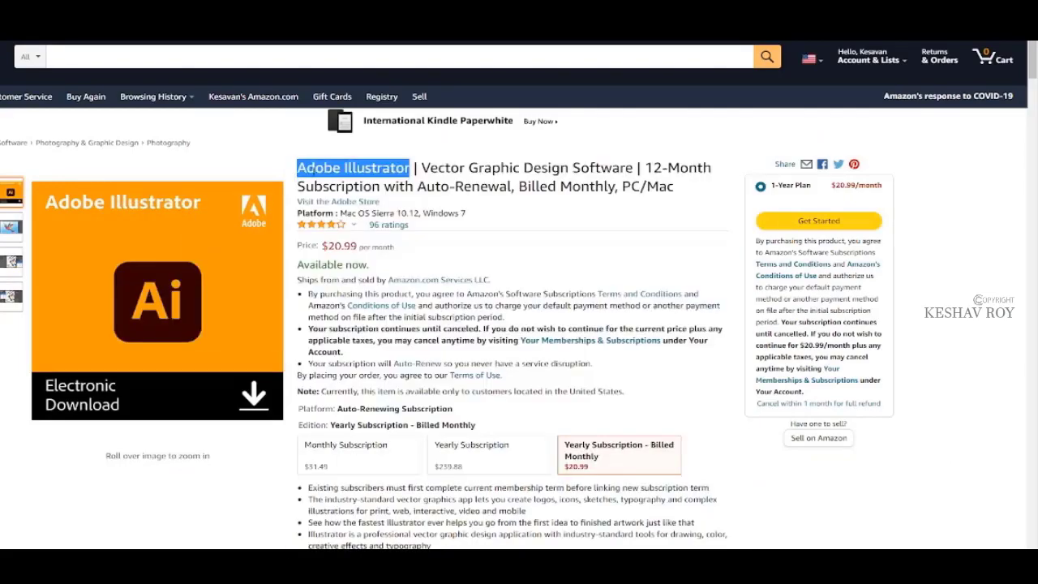
pyautogui.rightClick(306, 172)
pyautogui.click(321, 185)
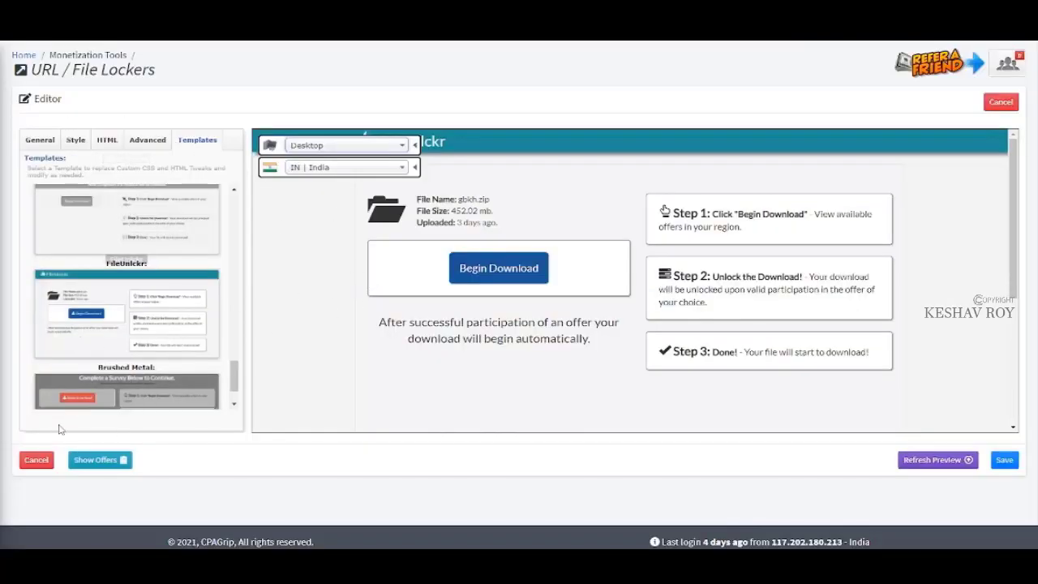
# Replace the placeholder file name in the locker's header text with "Adobe Illustrator", keeping .zip on the same line.
pyautogui.click(40, 139)
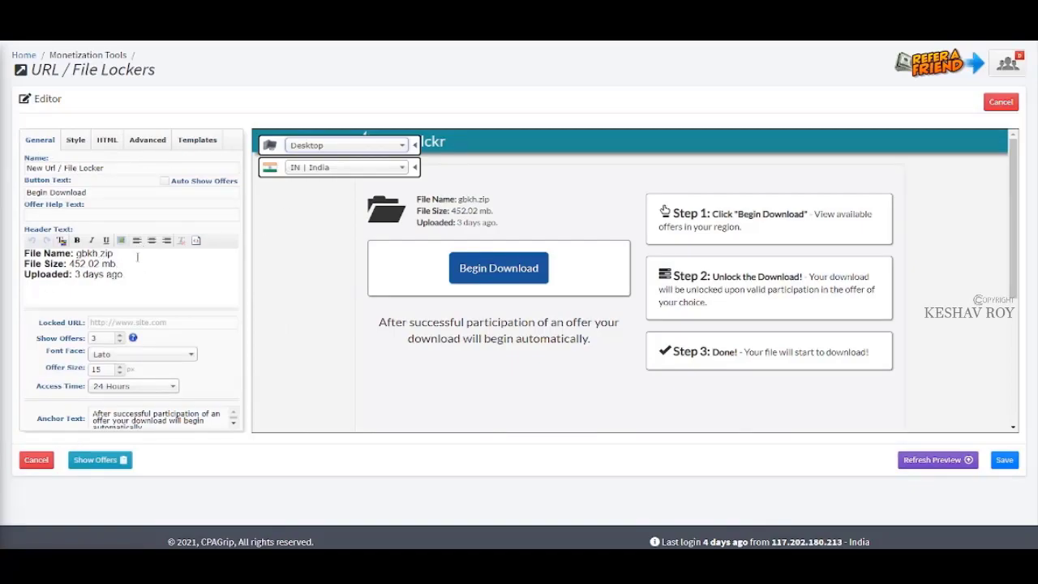
pyautogui.click(66, 212)
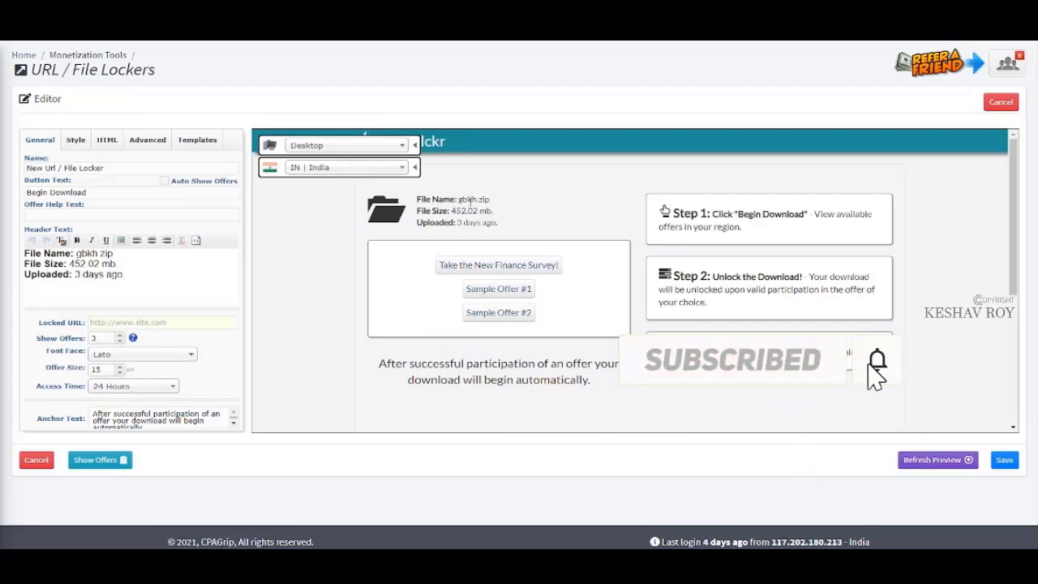
pyautogui.moveTo(458, 198); pyautogui.dragTo(490, 199)
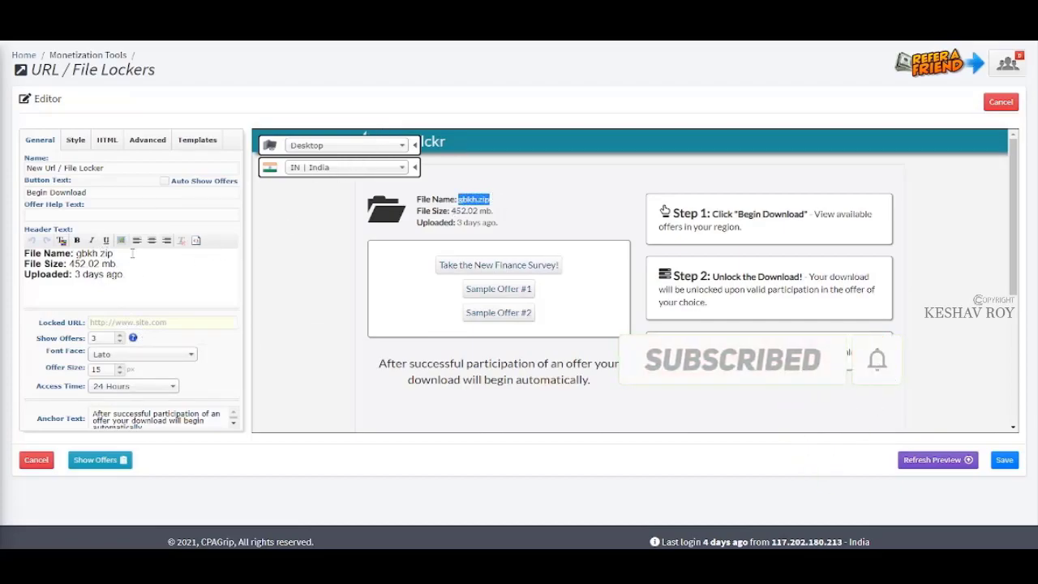
pyautogui.moveTo(101, 254); pyautogui.dragTo(77, 254)
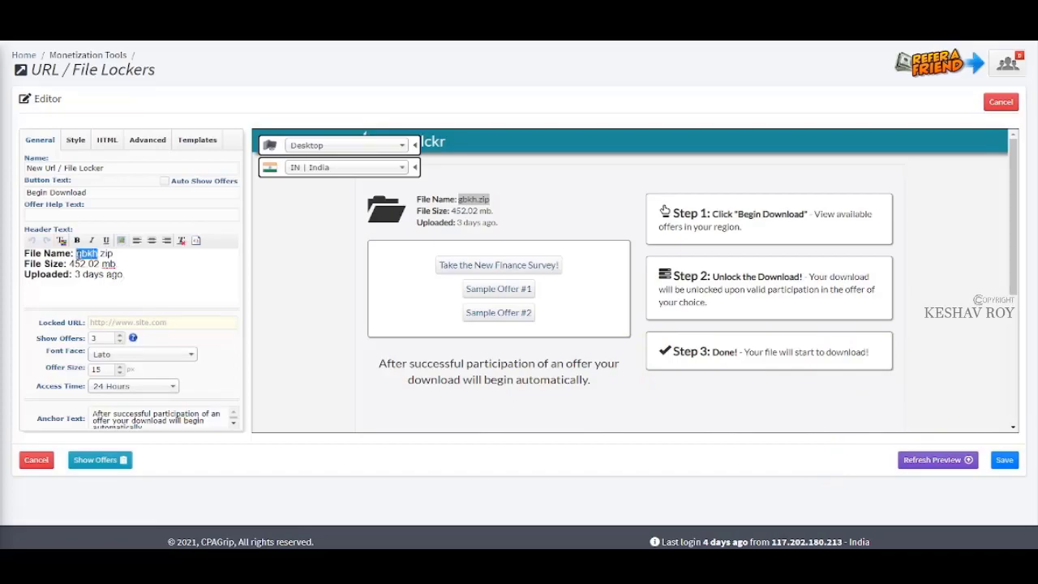
pyautogui.write('Adobe Illustrator')
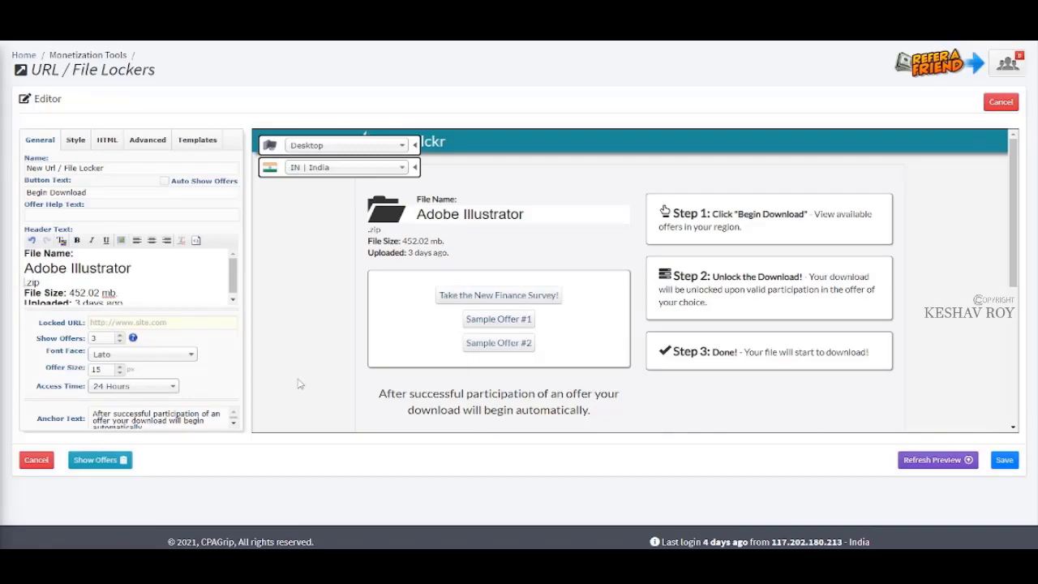
pyautogui.press('BackSpace')
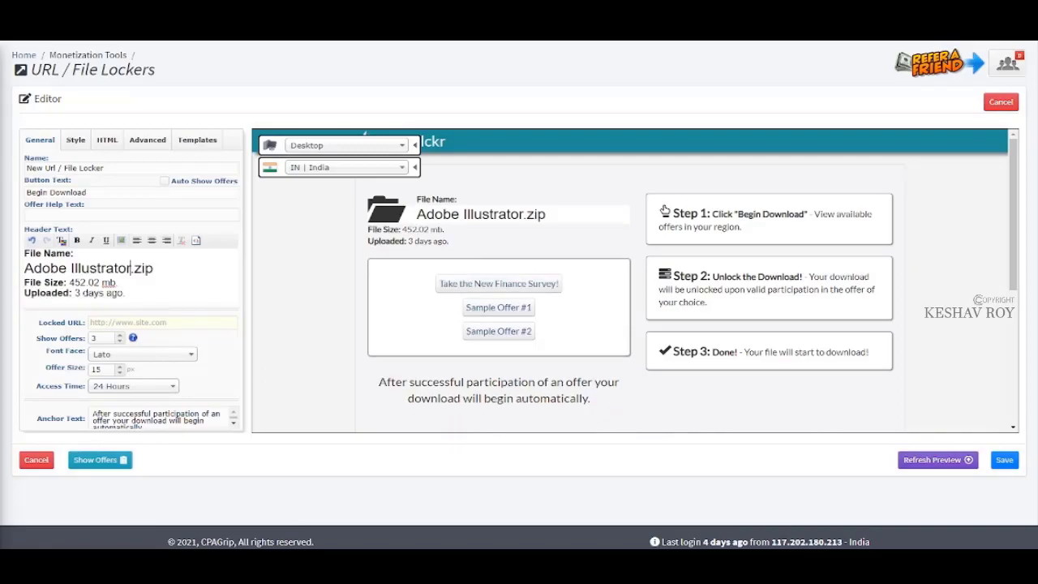
# Extend the file name in the header text to "Adobe Illustrator 2021+Lifetime Key.zip".
pyautogui.press('Return')
pyautogui.press('BackSpace')
pyautogui.write('2')
pyautogui.press('BackSpace')
pyautogui.write('2021')
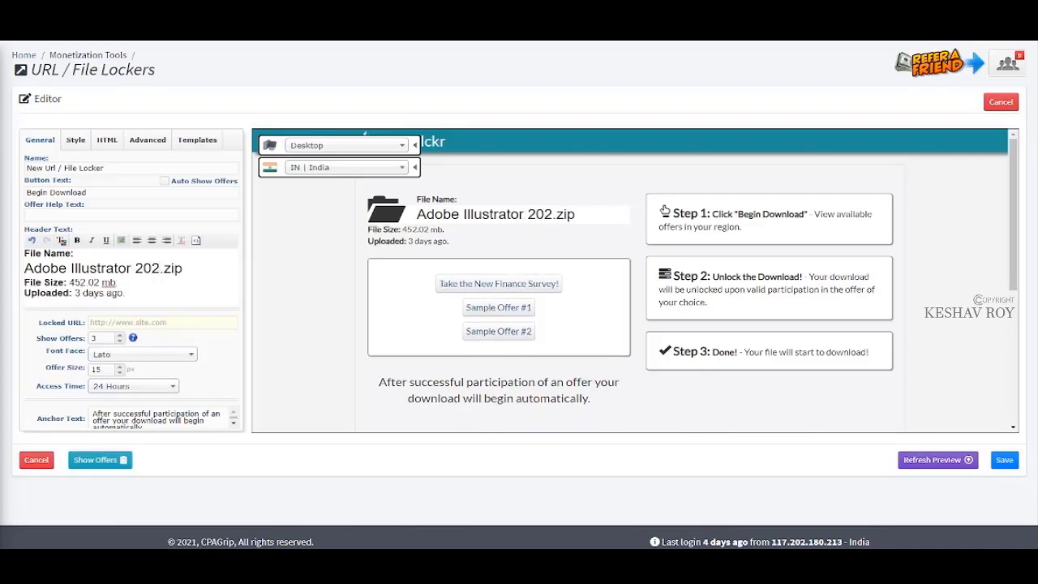
pyautogui.write('+Lifetime Key')
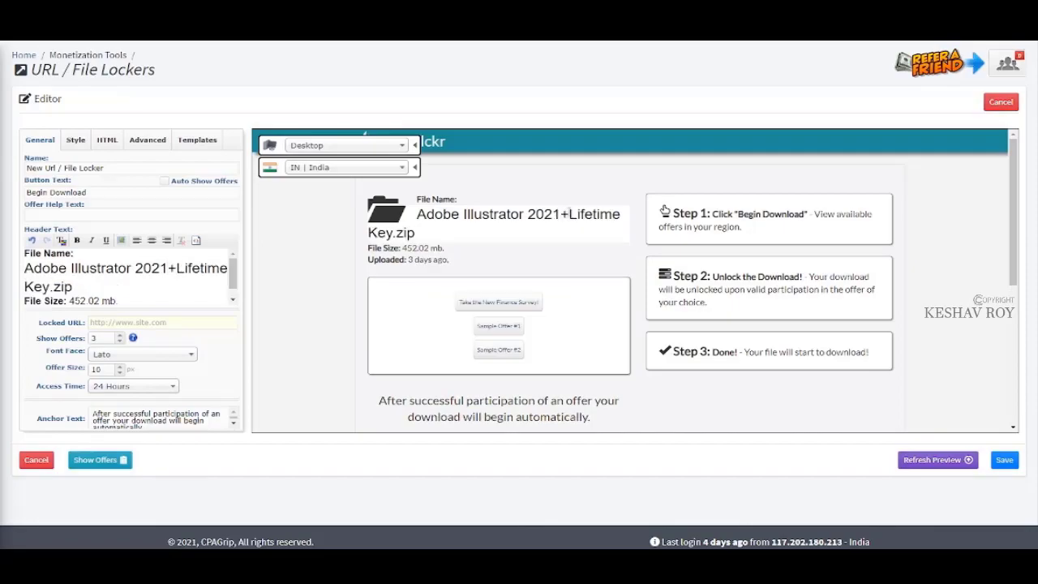
pyautogui.moveTo(576, 214); pyautogui.dragTo(457, 231)
pyautogui.doubleClick(380, 232)
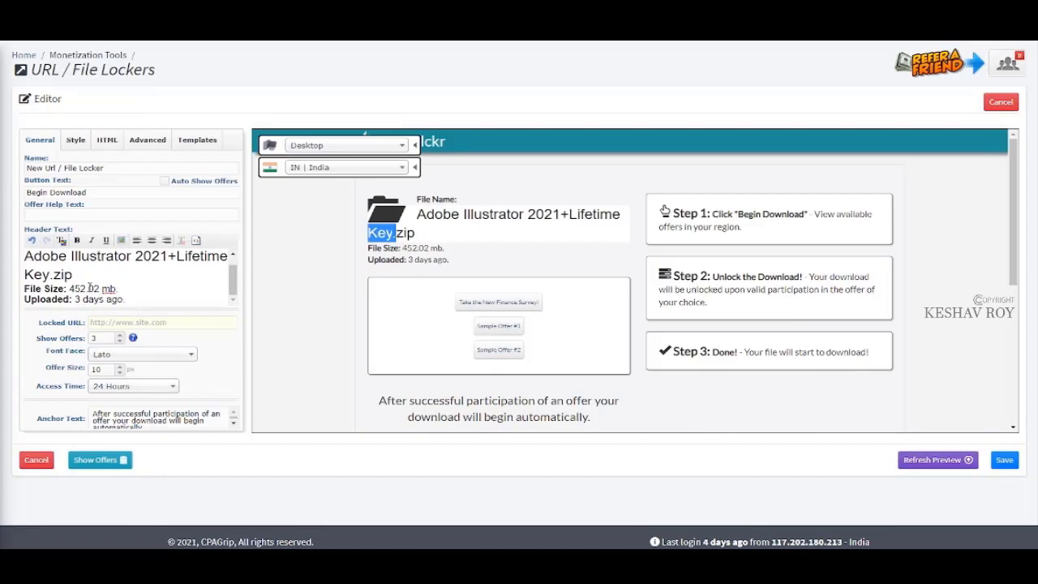
# Set the file size in the header text to 1.9 GB.
pyautogui.moveTo(70, 288); pyautogui.dragTo(118, 290)
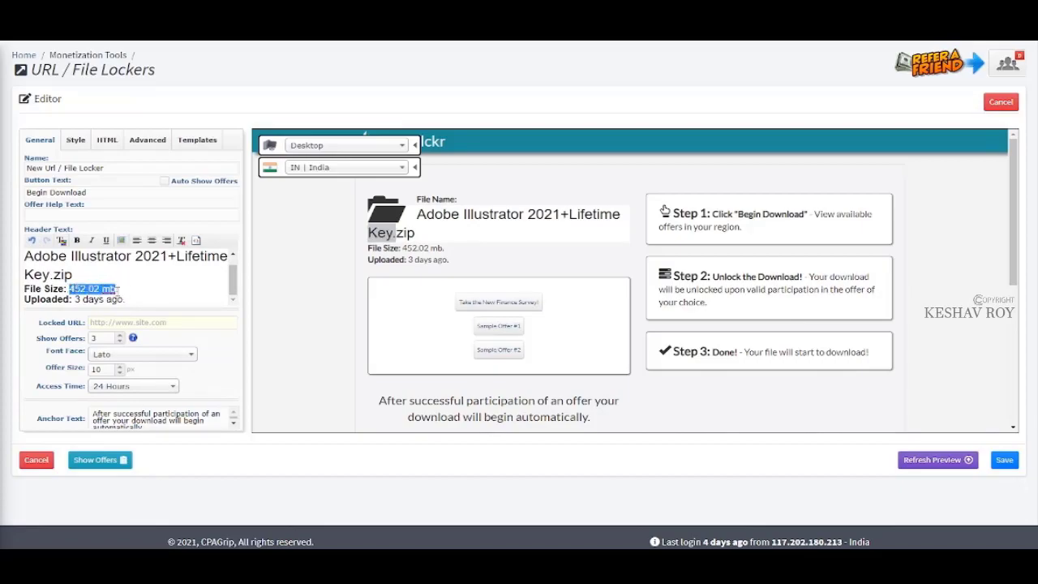
pyautogui.write('1')
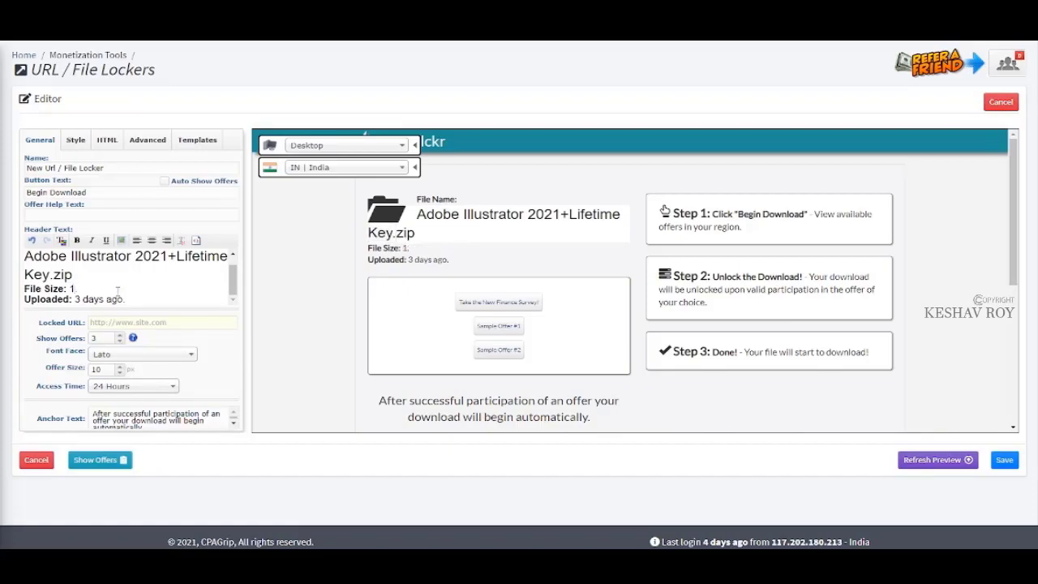
pyautogui.write('9')
pyautogui.press('BackSpace')
pyautogui.write('9')
pyautogui.press('BackSpace')
pyautogui.write('.9G')
pyautogui.write('b')
pyautogui.write('B')
pyautogui.press('Left')
pyautogui.press('Left')
# Look over the locker preview down to the virus scan list and enable Auto Show Offers.
pyautogui.scroll(-3, 478, 333)
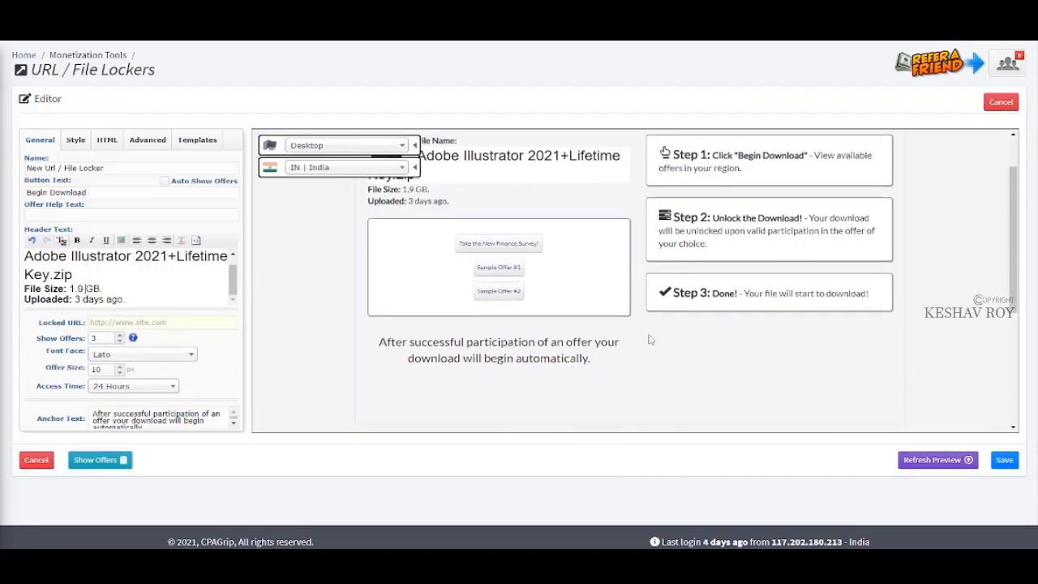
pyautogui.scroll(1, 395, 241)
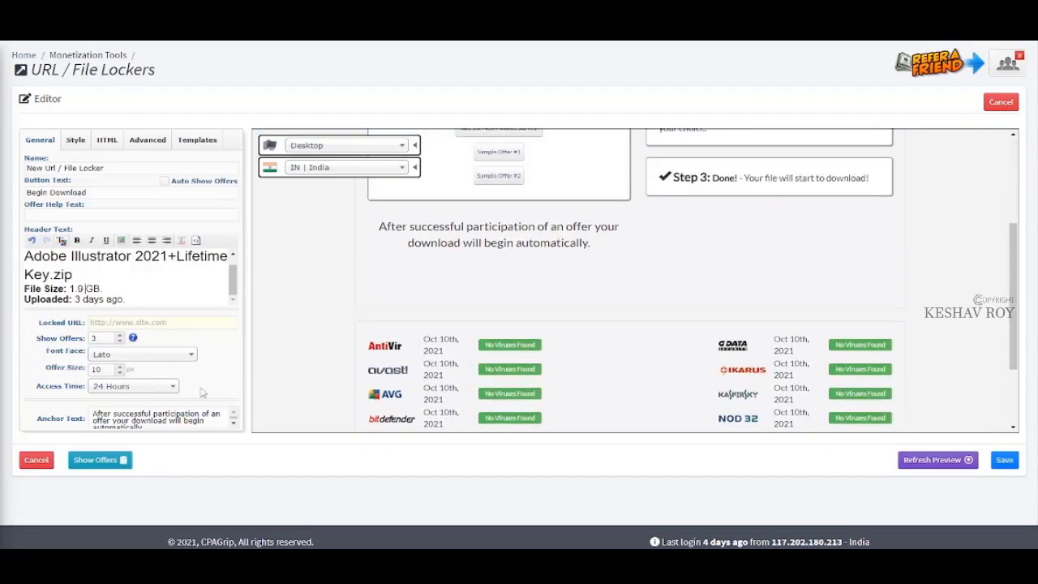
pyautogui.click(199, 412)
pyautogui.scroll(2, 285, 366)
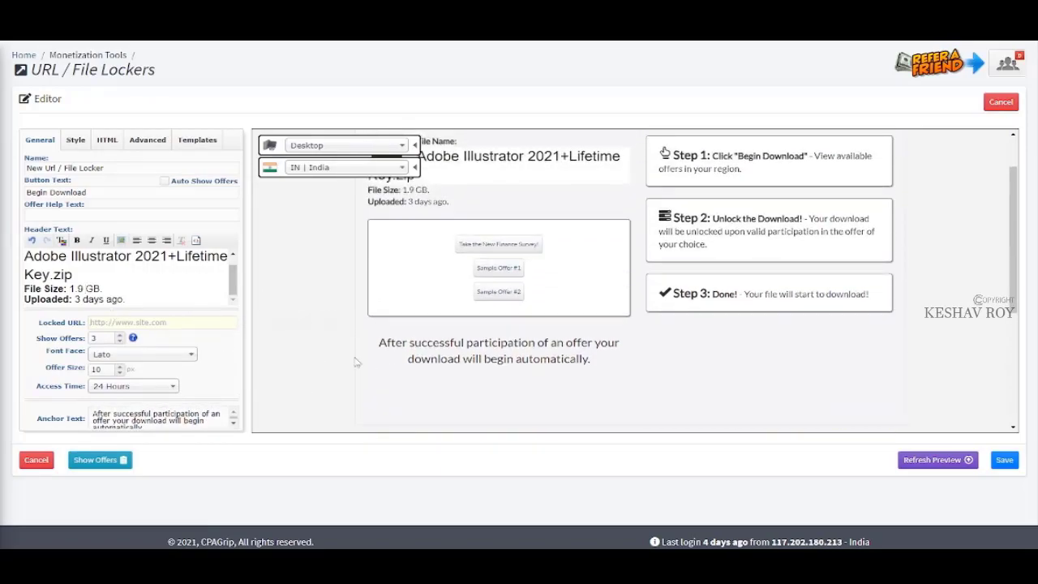
pyautogui.scroll(1, 805, 367)
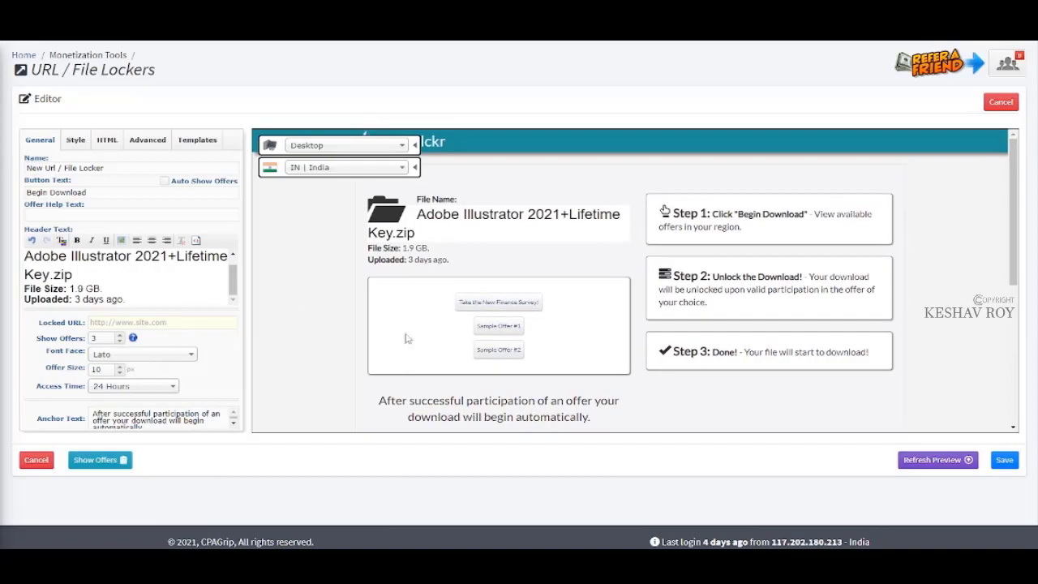
pyautogui.click(166, 182)
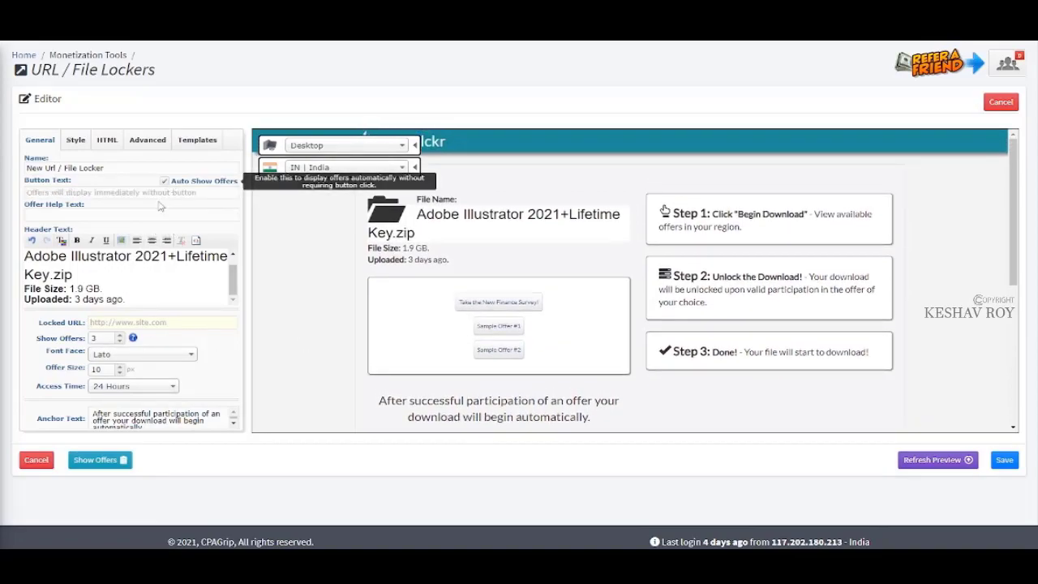
# Rename the locker with the product title from the header text, "Adobe Illustrator 2021+Lifetime Key.".
pyautogui.moveTo(125, 165); pyautogui.dragTo(26, 177)
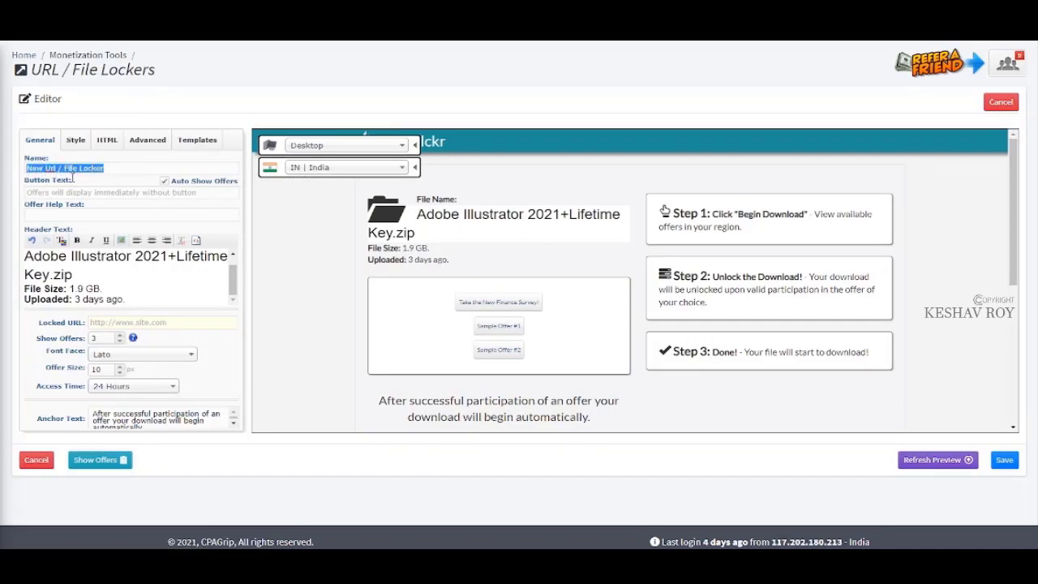
pyautogui.click(283, 144)
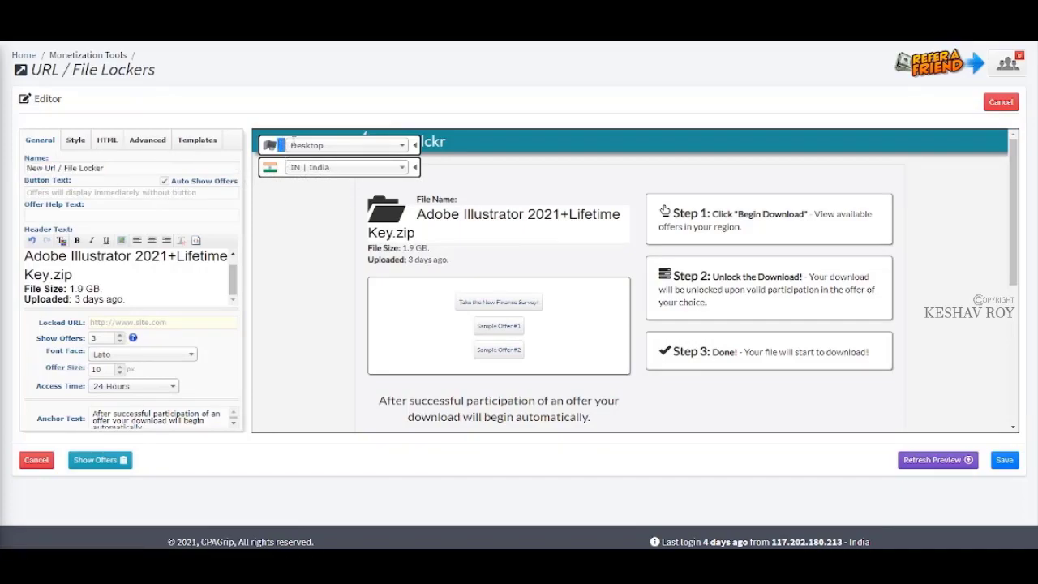
pyautogui.moveTo(123, 168); pyautogui.dragTo(25, 183)
pyautogui.click(93, 279)
pyautogui.scroll(1, 49, 275)
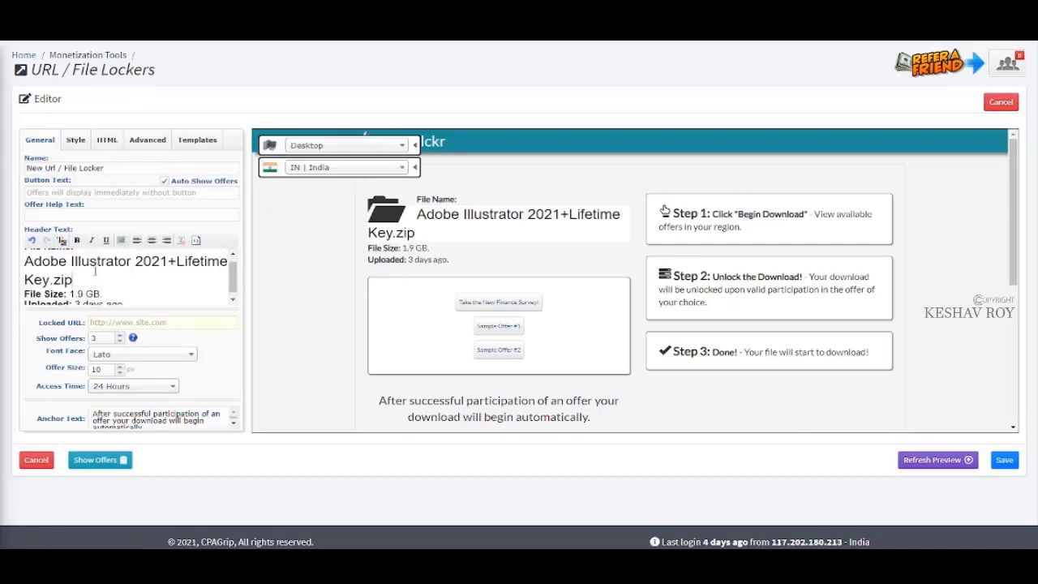
pyautogui.moveTo(27, 268); pyautogui.dragTo(53, 287)
pyautogui.moveTo(115, 167); pyautogui.dragTo(24, 179)
pyautogui.write('Adobe Illustrator 2021+Lifetime Key.')
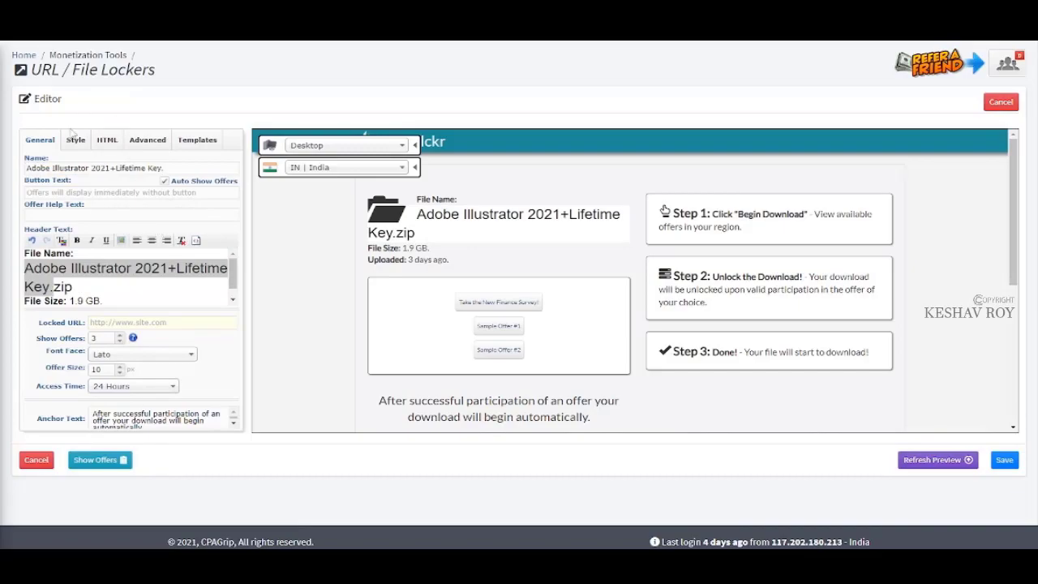
# Find the FileUnlckr page title in the custom HTML, replace it with "Adobe Illustrator 2021+Lifetime Key" and refresh the preview.
pyautogui.click(76, 140)
pyautogui.scroll(-2, 104, 171)
pyautogui.click(107, 139)
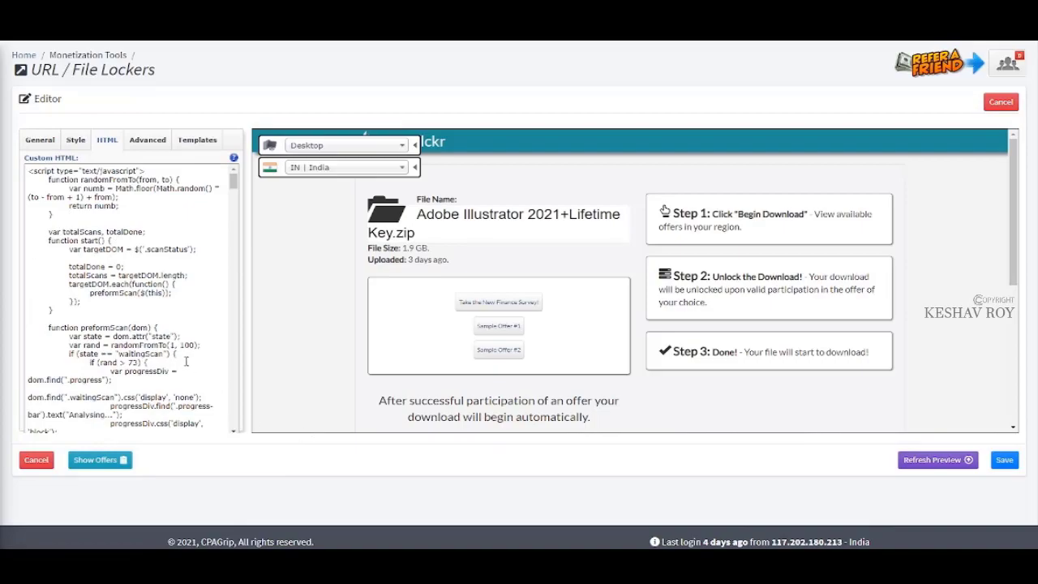
pyautogui.scroll(-10, 133, 373)
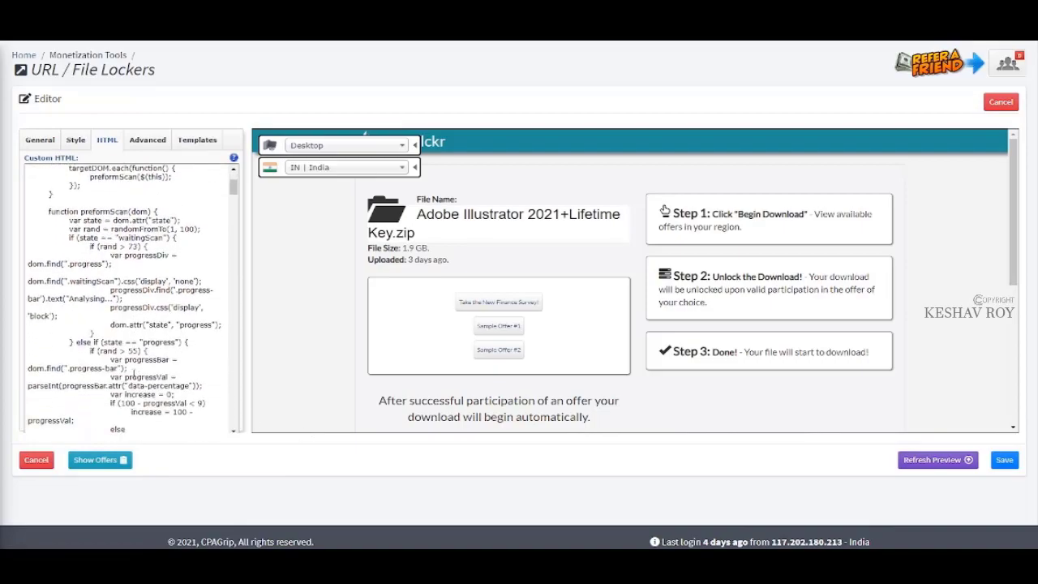
pyautogui.scroll(-2, 134, 373)
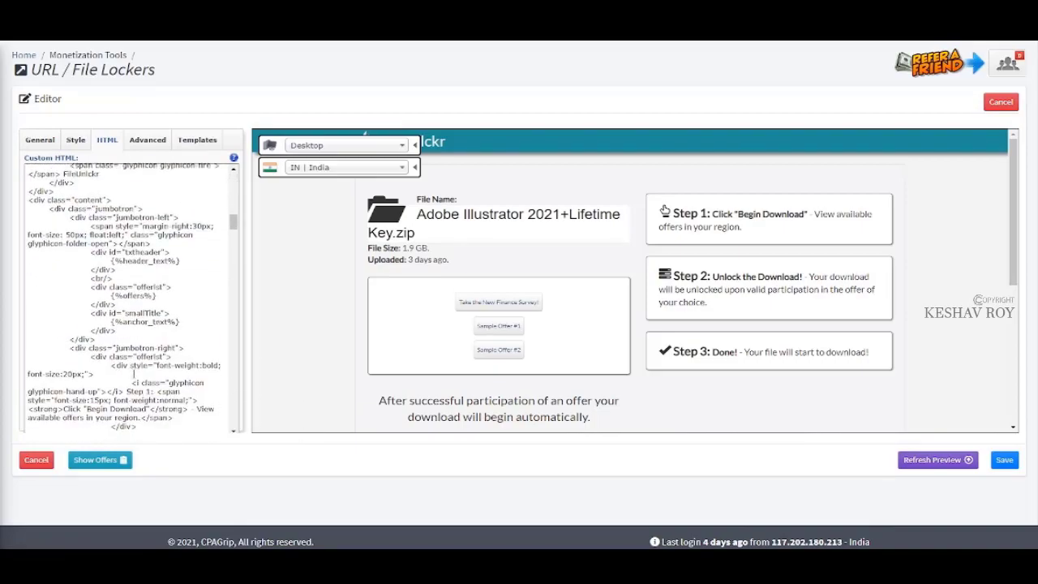
pyautogui.write('span')
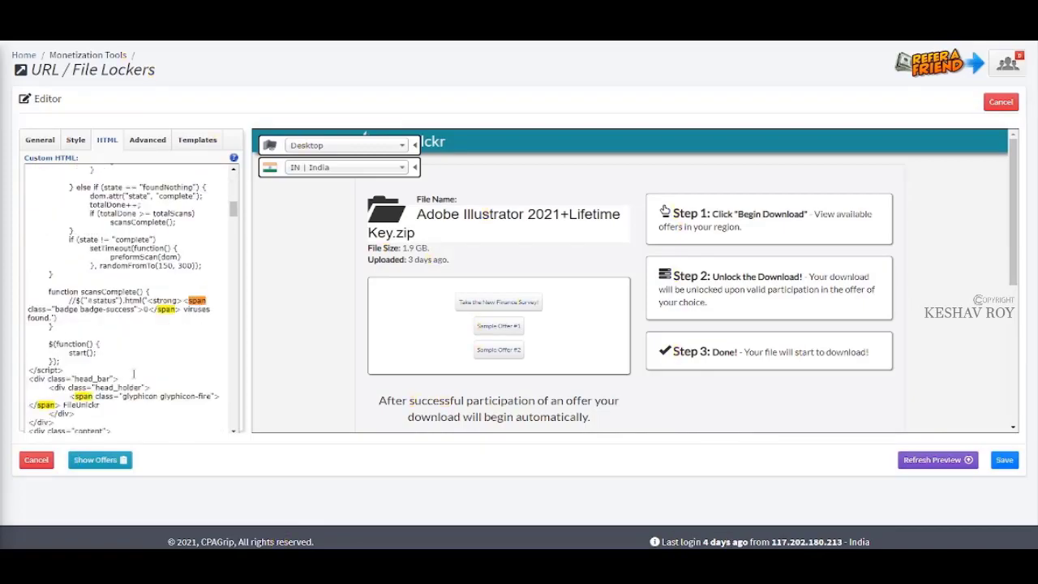
pyautogui.moveTo(378, 143); pyautogui.dragTo(382, 168)
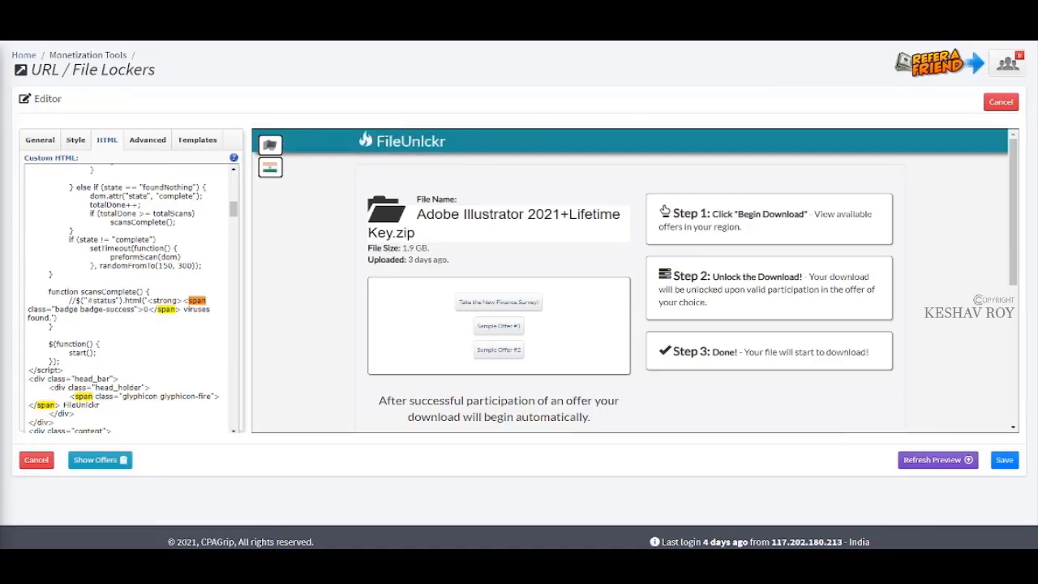
pyautogui.write('file')
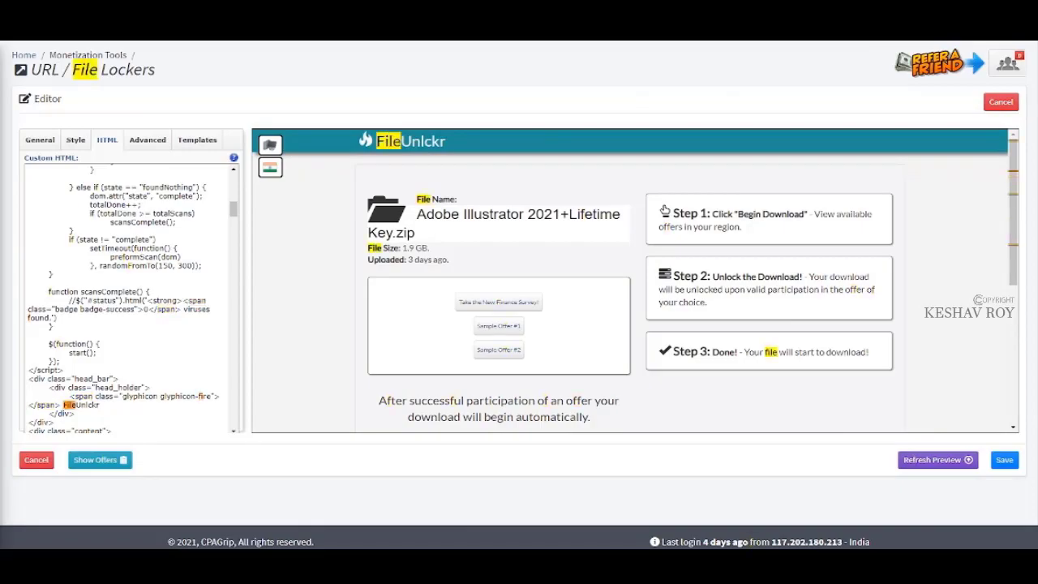
pyautogui.doubleClick(97, 405)
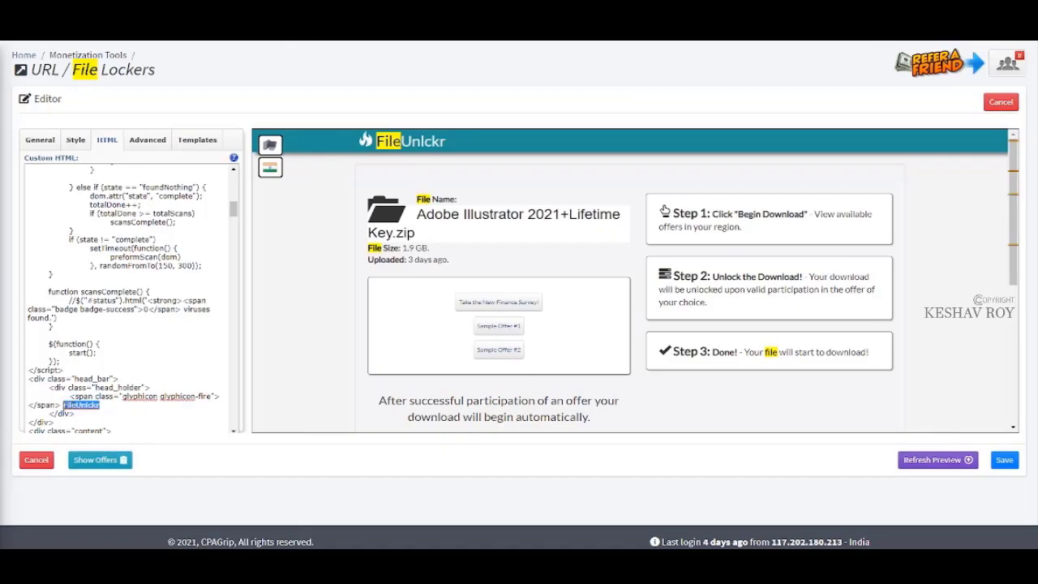
pyautogui.write('Adobe Illustrator 2021+Lifetime Key.')
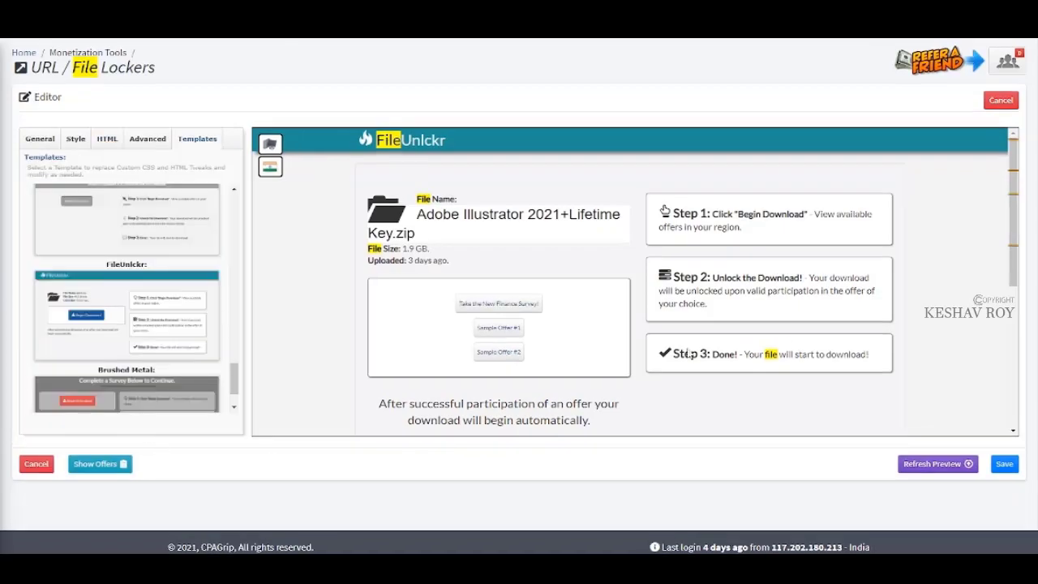
pyautogui.click(922, 465)
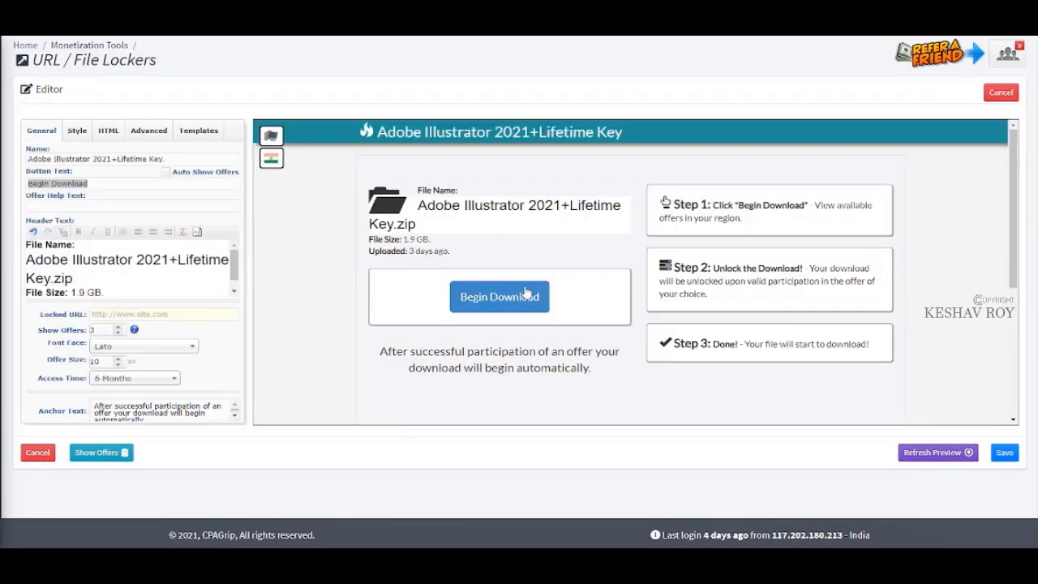
# Try Auto Show Offers in the preview, then switch it back off to keep the Begin Download button.
pyautogui.click(130, 185)
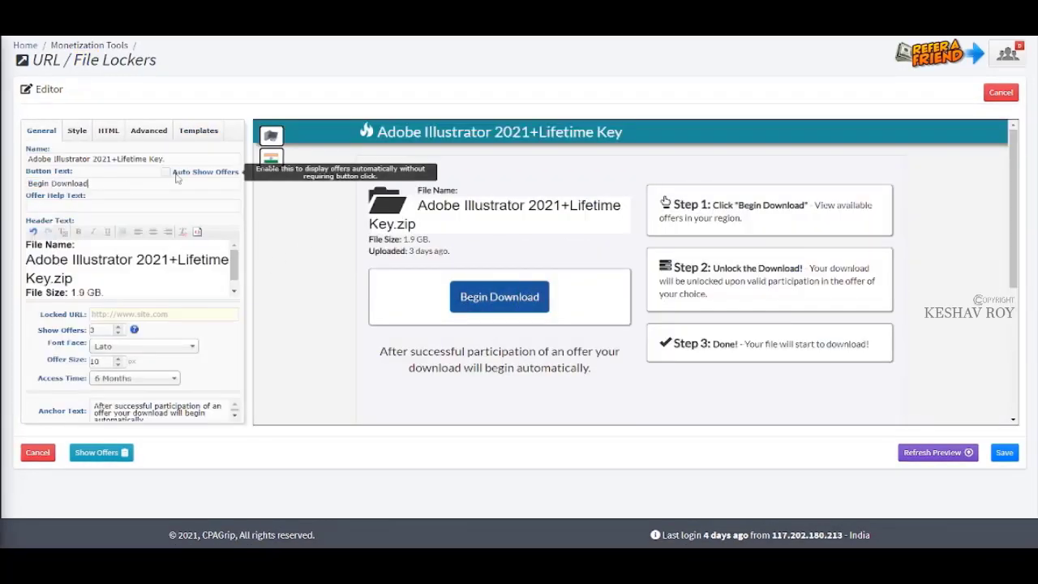
pyautogui.click(165, 174)
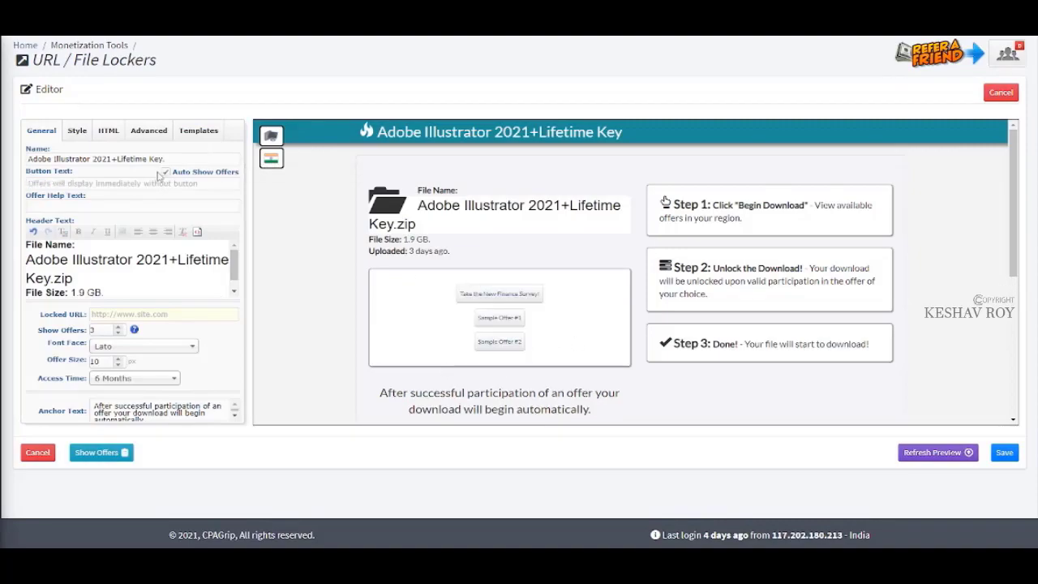
pyautogui.click(165, 173)
pyautogui.moveTo(114, 187); pyautogui.dragTo(26, 196)
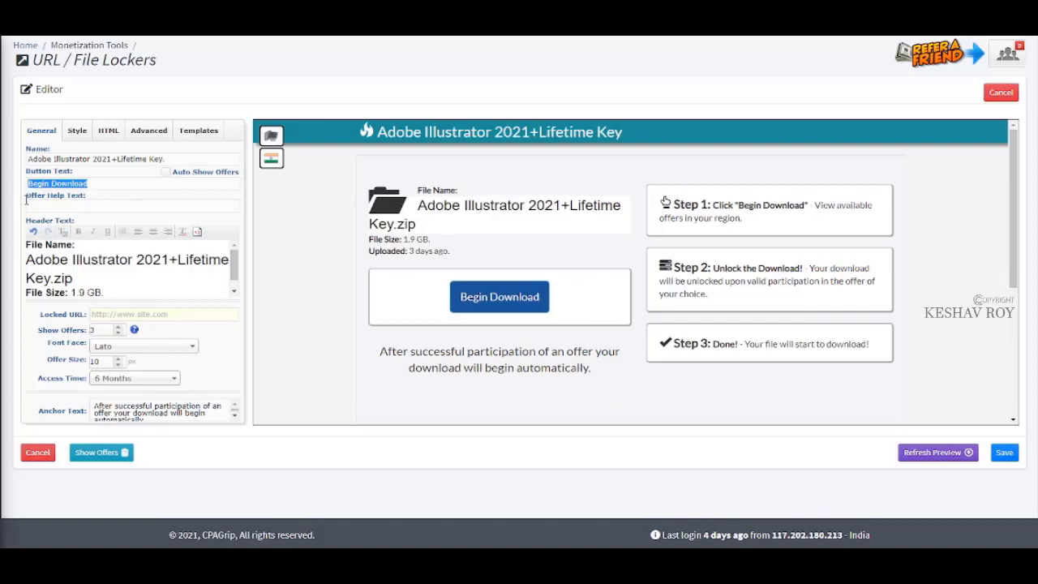
# Set the number of shown offers to 1 and test the Begin Download button in the preview.
pyautogui.click(117, 333)
pyautogui.click(118, 333)
pyautogui.click(462, 304)
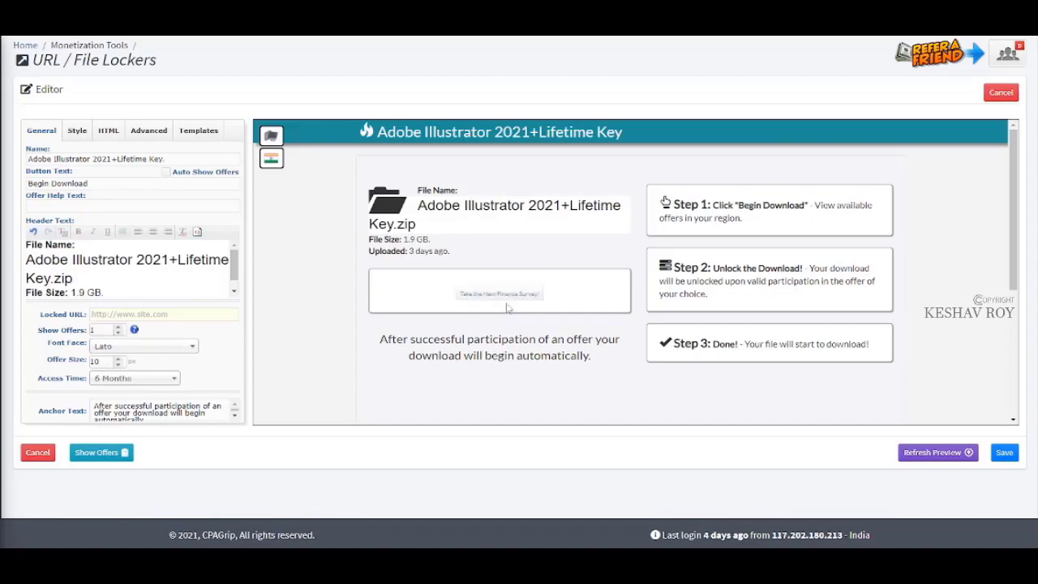
# Open the offered survey in the locker preview and check how the offer area behaves.
pyautogui.click(476, 300)
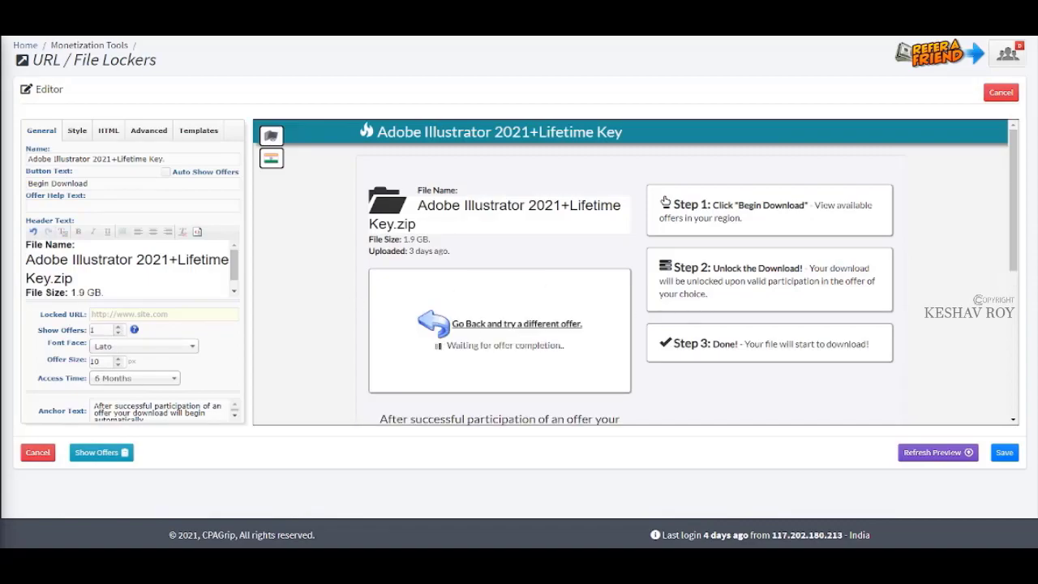
pyautogui.scroll(-3, 528, 361)
pyautogui.scroll(3, 487, 351)
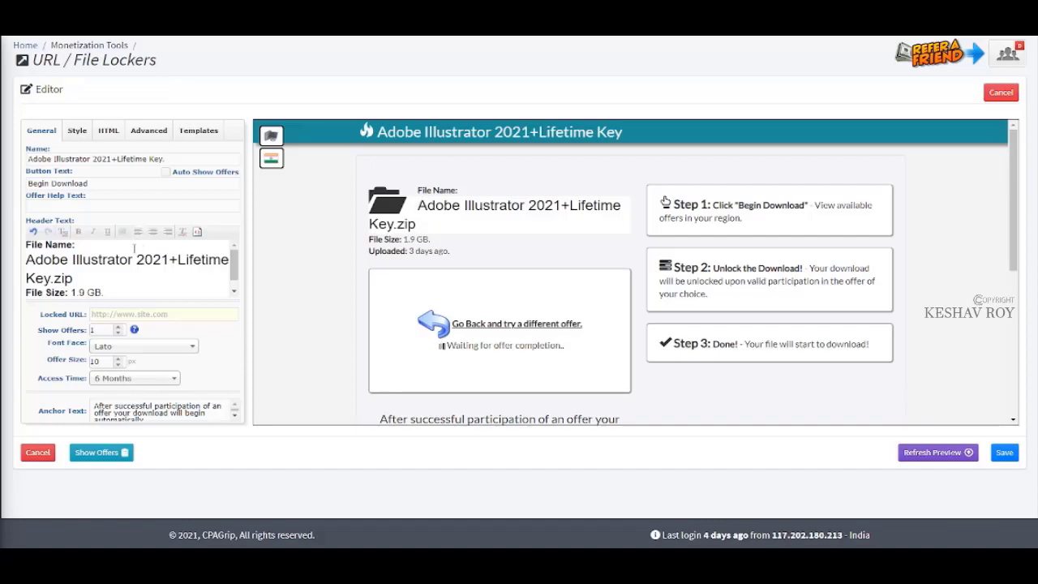
pyautogui.doubleClick(32, 259)
pyautogui.moveTo(33, 260); pyautogui.dragTo(141, 272)
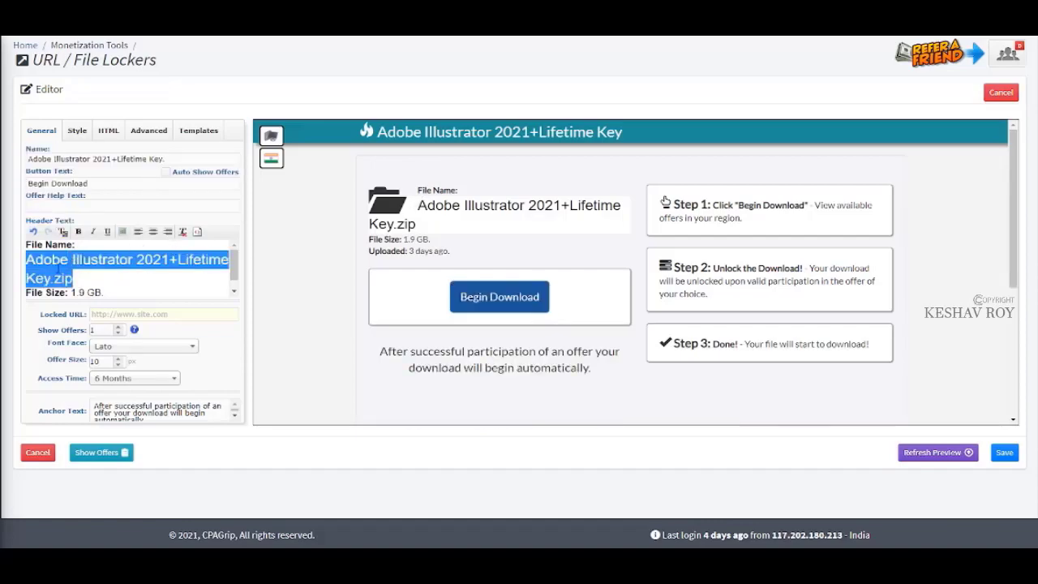
pyautogui.click(122, 232)
pyautogui.click(96, 280)
# In the header text, retype the file size unit as GB and set the upload time to 20 hours ago.
pyautogui.scroll(-1, 76, 294)
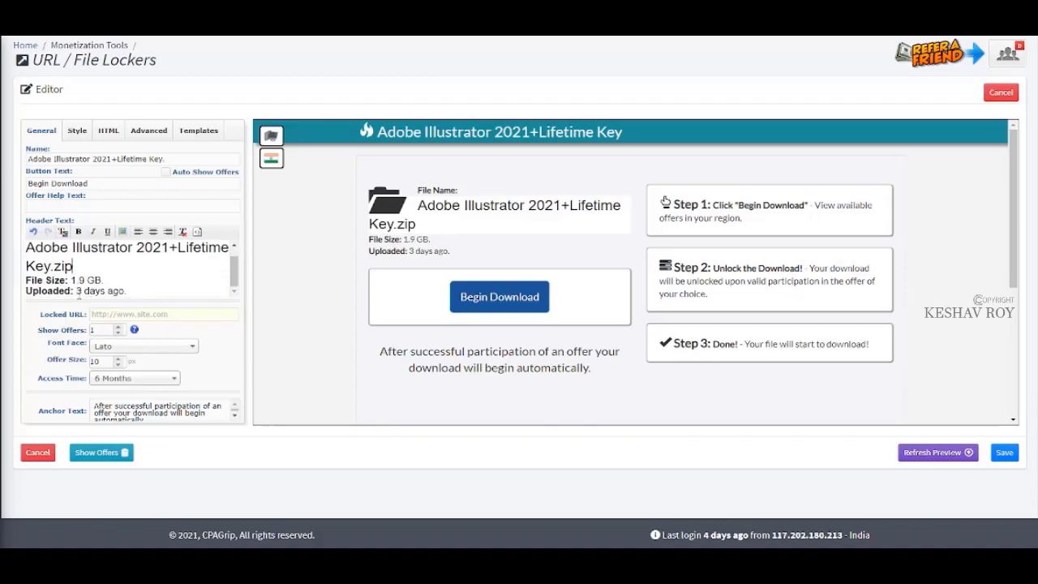
pyautogui.press('BackSpace')
pyautogui.press('BackSpace')
pyautogui.press('BackSpace')
pyautogui.write('Gb')
pyautogui.press('BackSpace')
pyautogui.write('B')
pyautogui.click(87, 280)
pyautogui.moveTo(75, 291); pyautogui.dragTo(106, 292)
pyautogui.write('20 hours')
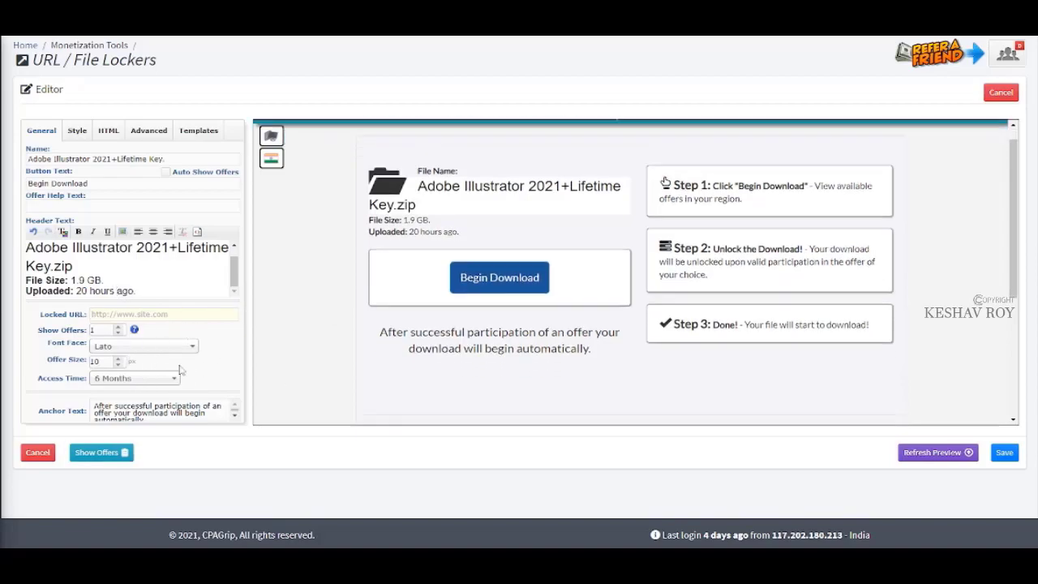
# Review the note below the Begin Download button in the preview and refresh the preview.
pyautogui.scroll(-1, 114, 413)
pyautogui.moveTo(379, 292); pyautogui.dragTo(616, 308)
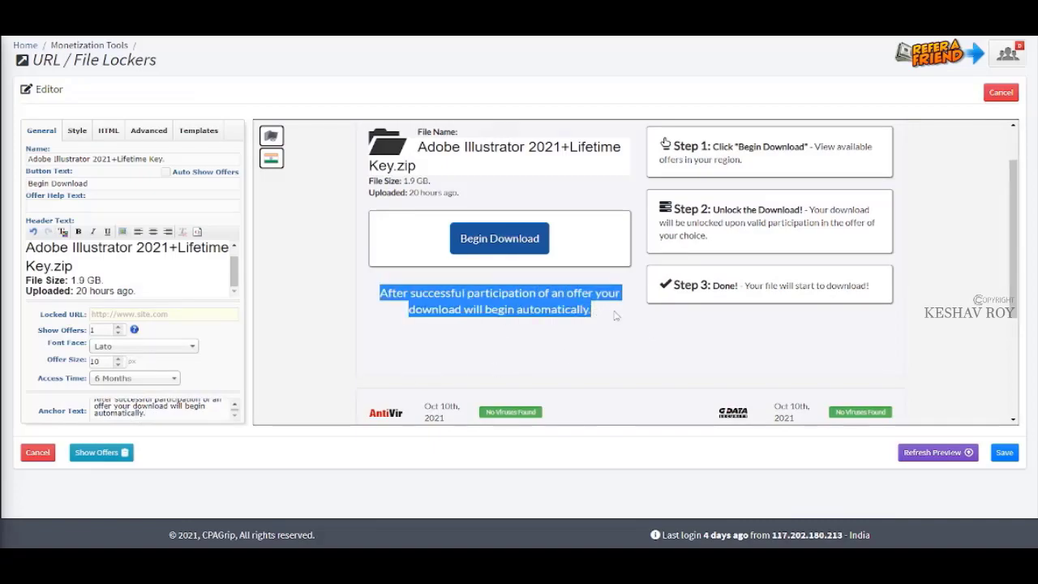
pyautogui.click(358, 348)
pyautogui.scroll(1, 195, 414)
pyautogui.scroll(2, 636, 344)
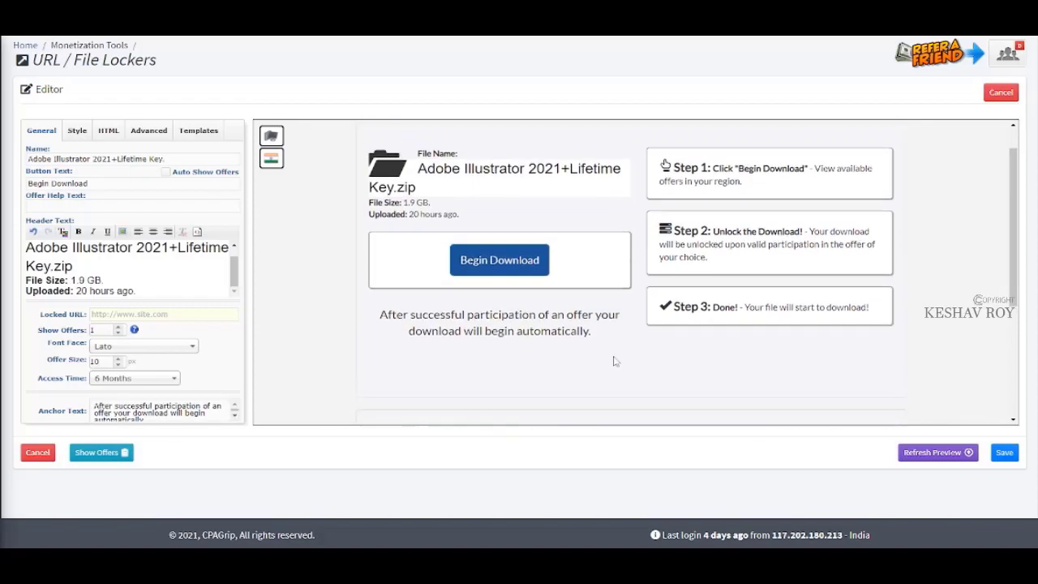
pyautogui.click(933, 453)
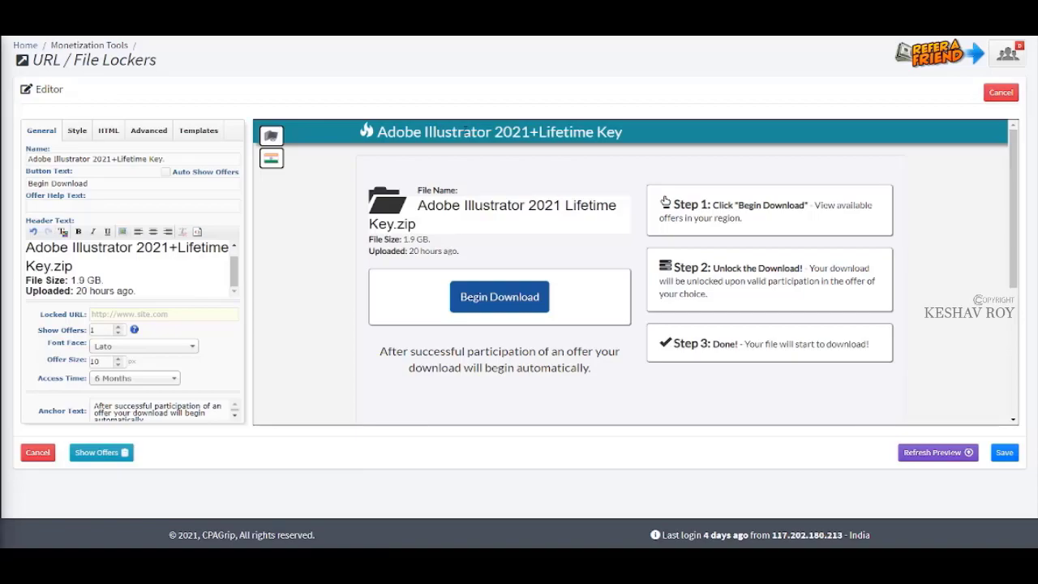
# Look through the locker's custom CSS and browse the available templates around FileUnlckr.
pyautogui.click(77, 132)
pyautogui.scroll(-5, 112, 243)
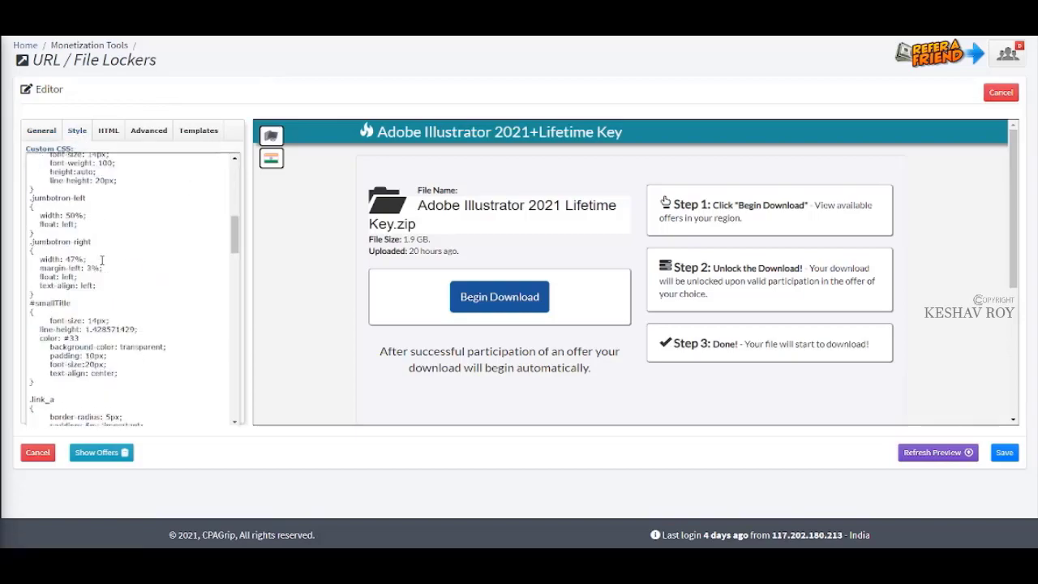
pyautogui.click(148, 130)
pyautogui.click(109, 131)
pyautogui.click(183, 134)
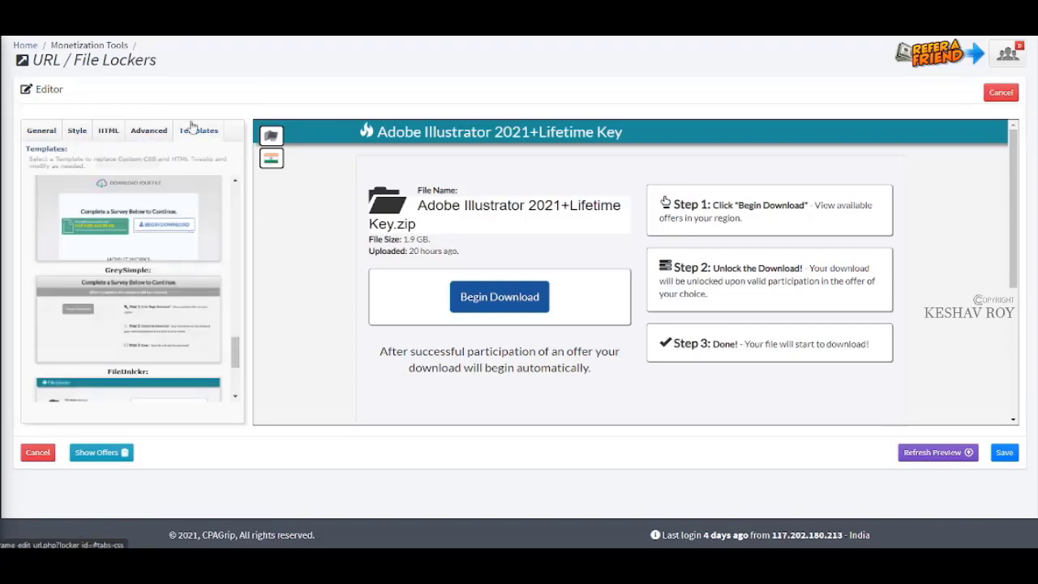
pyautogui.scroll(-2, 140, 252)
pyautogui.scroll(3, 138, 267)
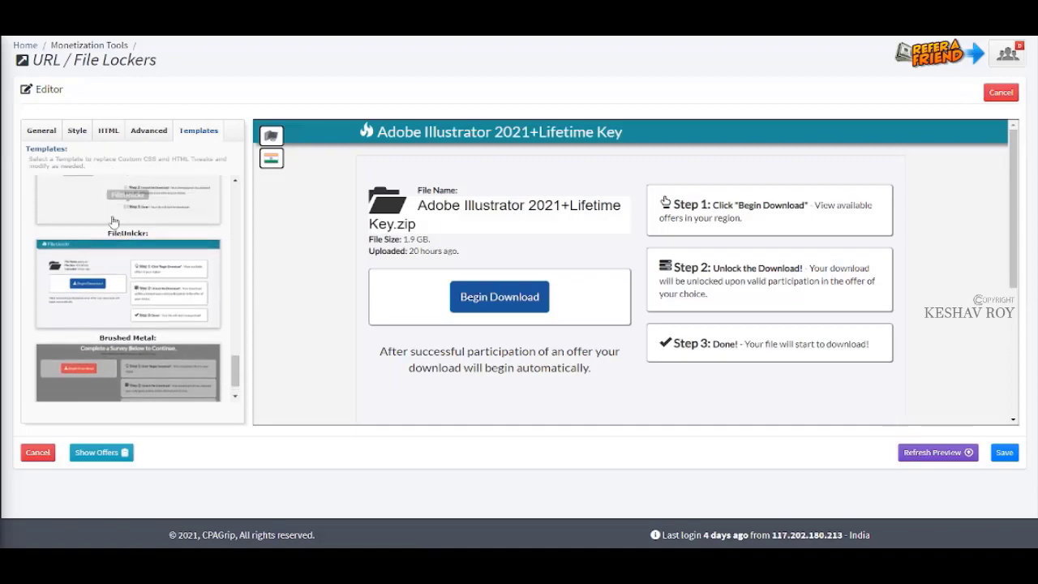
pyautogui.scroll(-3, 116, 337)
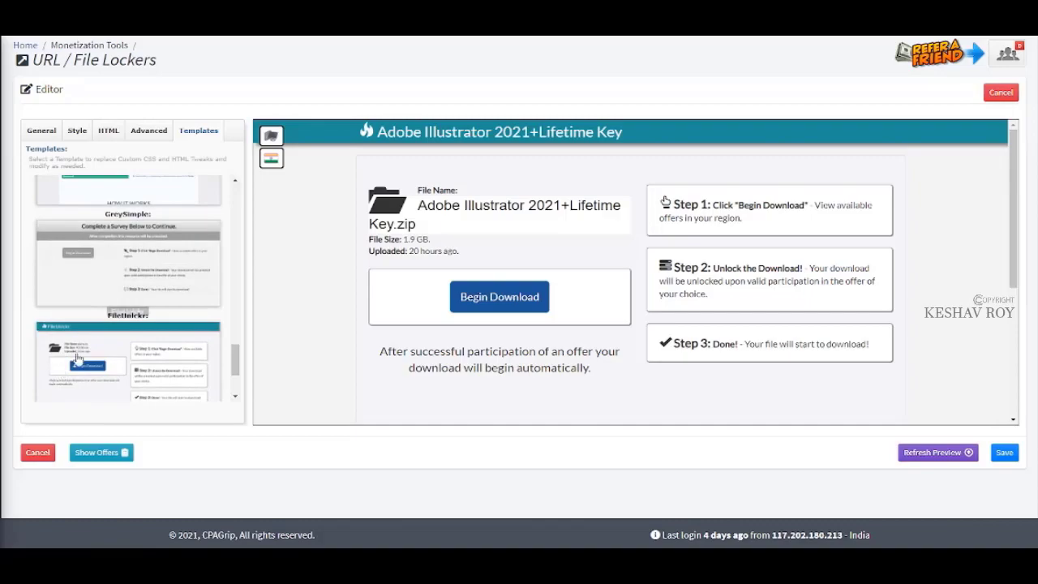
pyautogui.scroll(2, 109, 357)
# Examine the no-offers message among the locker actions, the step wording in the custom HTML and the button styles in the custom CSS.
pyautogui.click(149, 132)
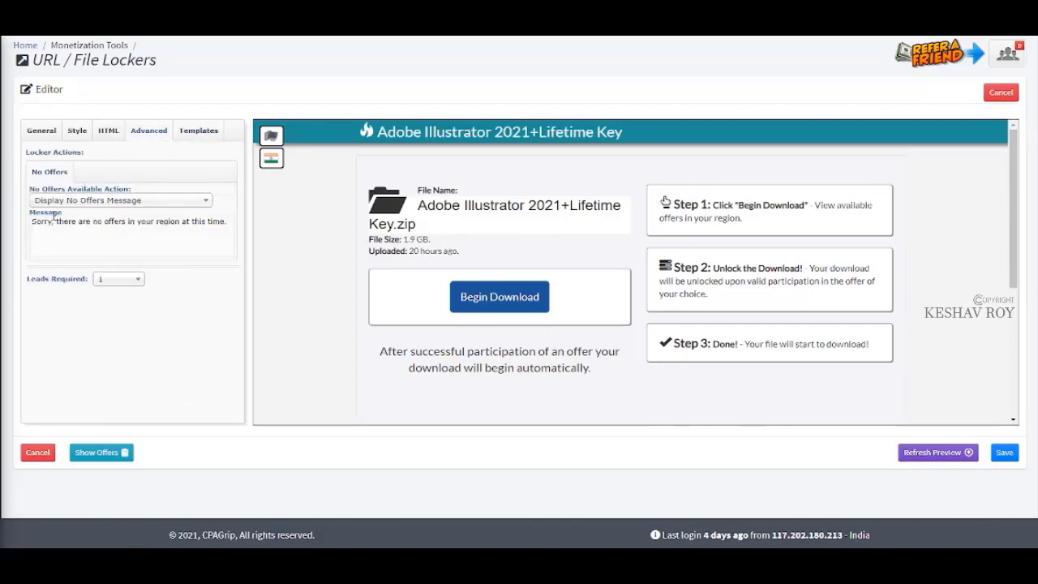
pyautogui.moveTo(32, 224); pyautogui.dragTo(231, 222)
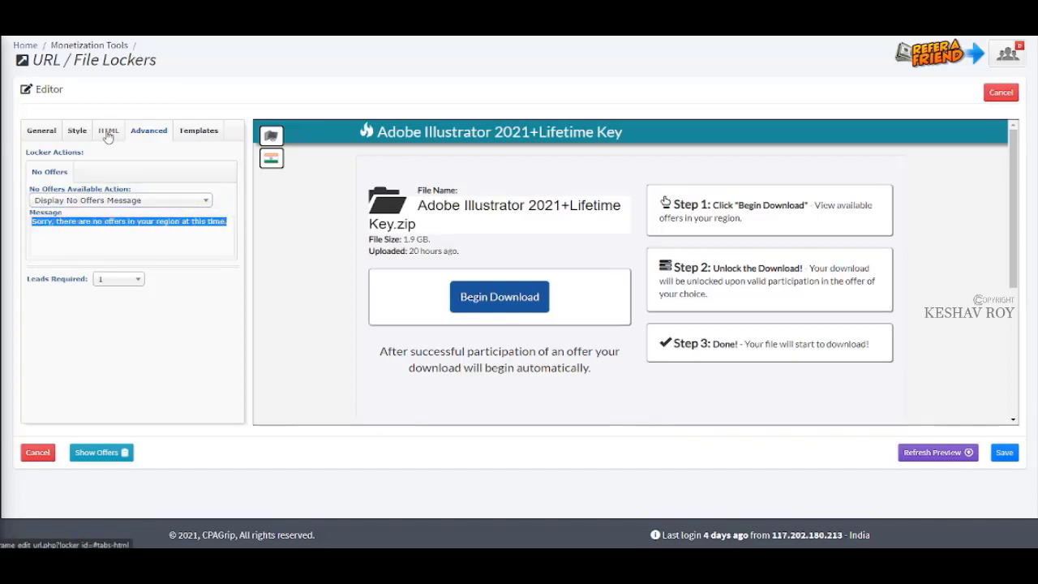
pyautogui.click(53, 200)
pyautogui.click(118, 133)
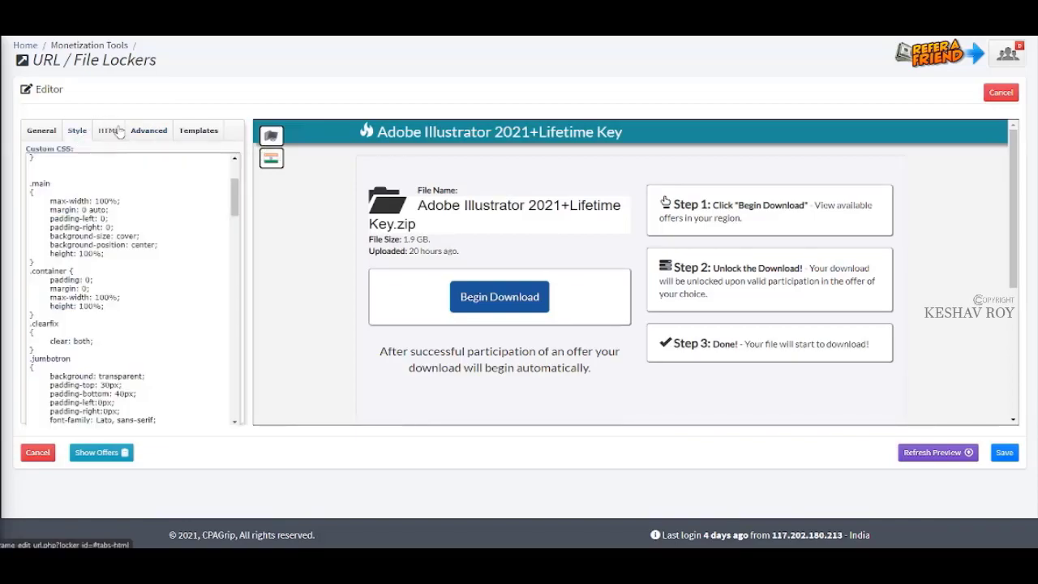
pyautogui.click(117, 132)
pyautogui.scroll(-5, 130, 283)
pyautogui.moveTo(71, 322); pyautogui.dragTo(67, 331)
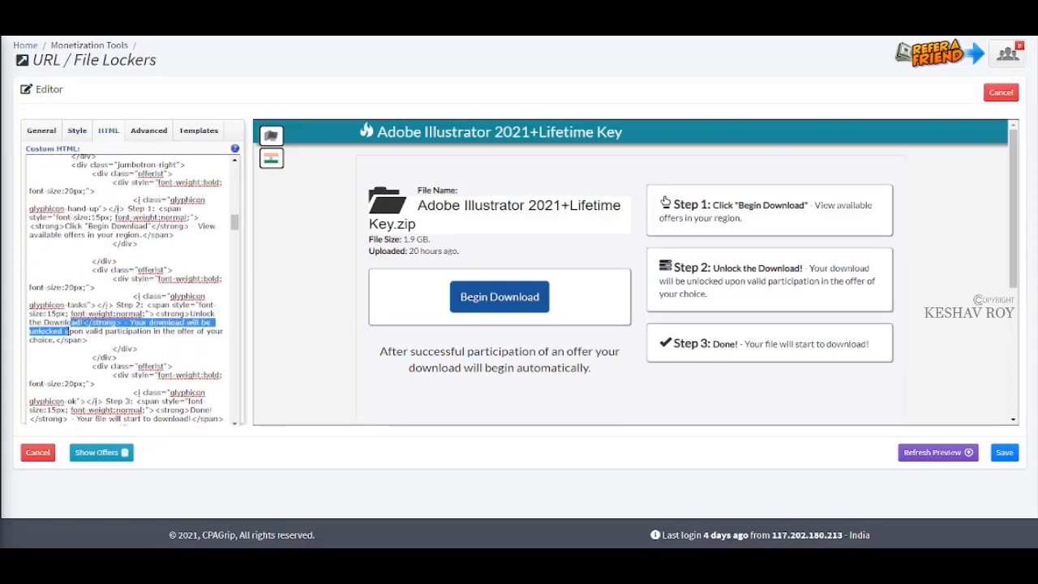
pyautogui.click(116, 342)
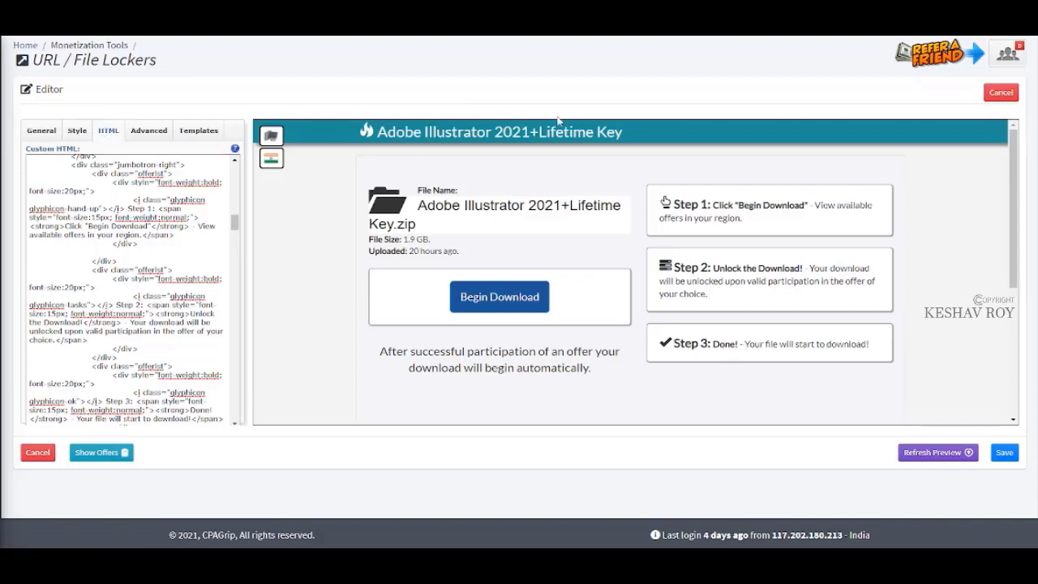
pyautogui.click(77, 130)
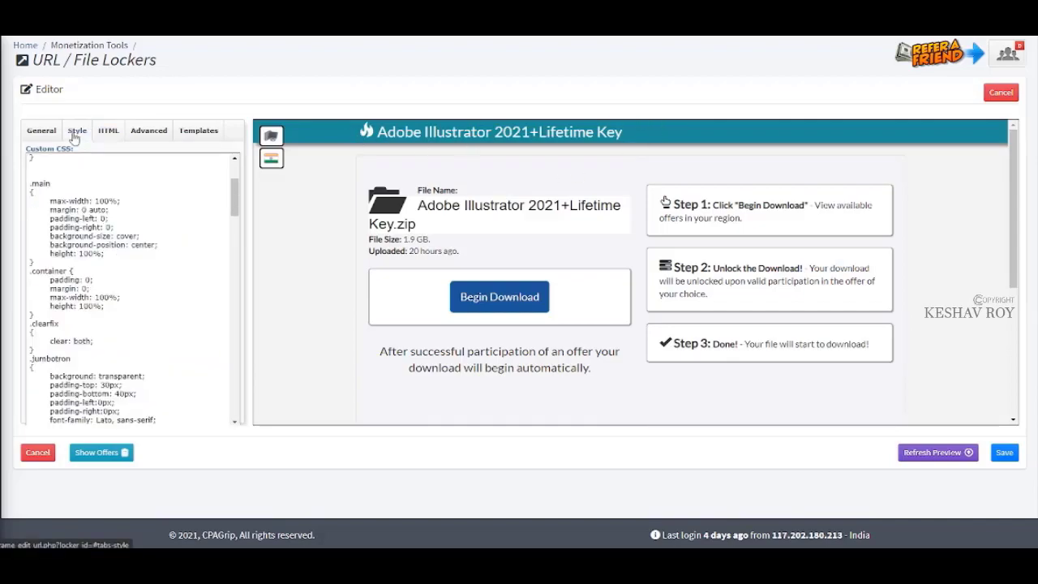
pyautogui.scroll(-15, 77, 223)
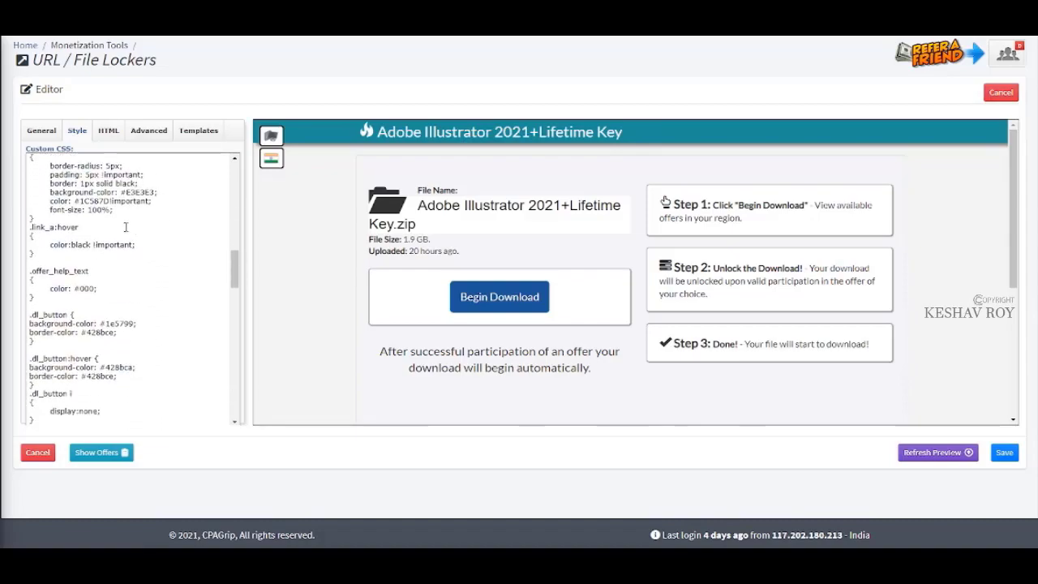
# Return to the locker's general settings and activate the Locked URL field for entry.
pyautogui.click(41, 130)
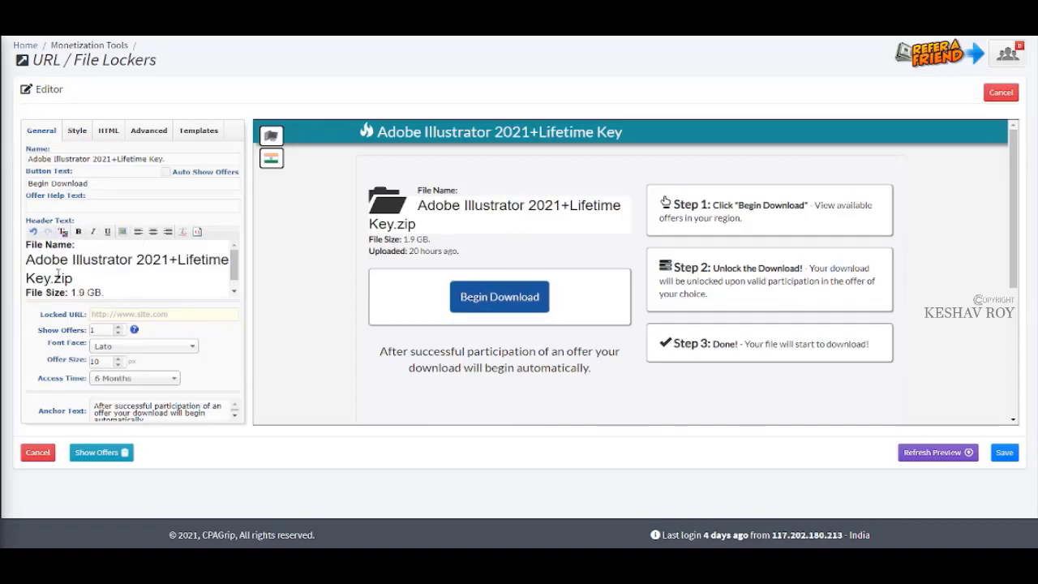
pyautogui.scroll(-1, 81, 276)
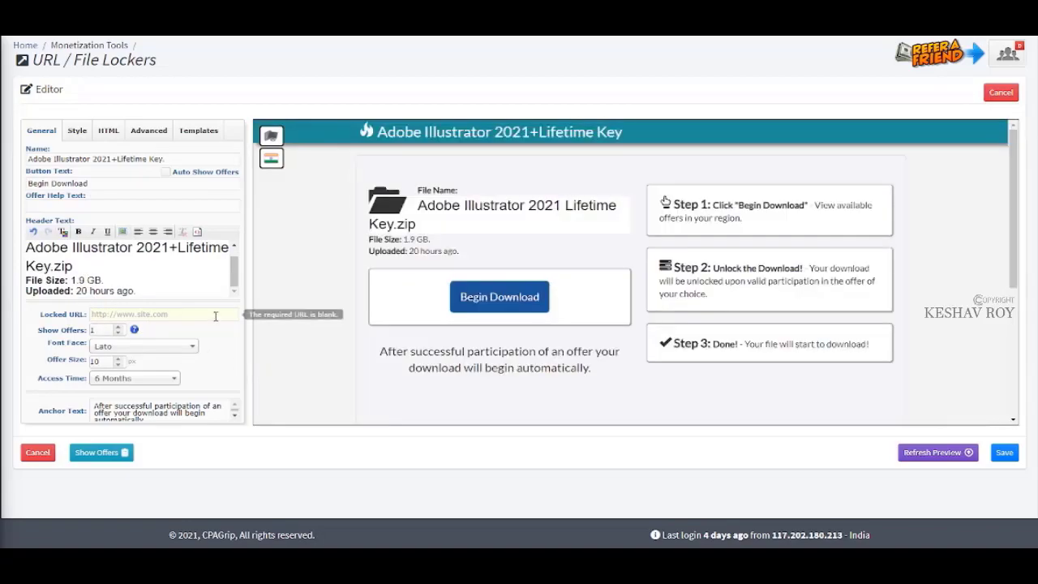
pyautogui.moveTo(38, 322); pyautogui.dragTo(89, 316)
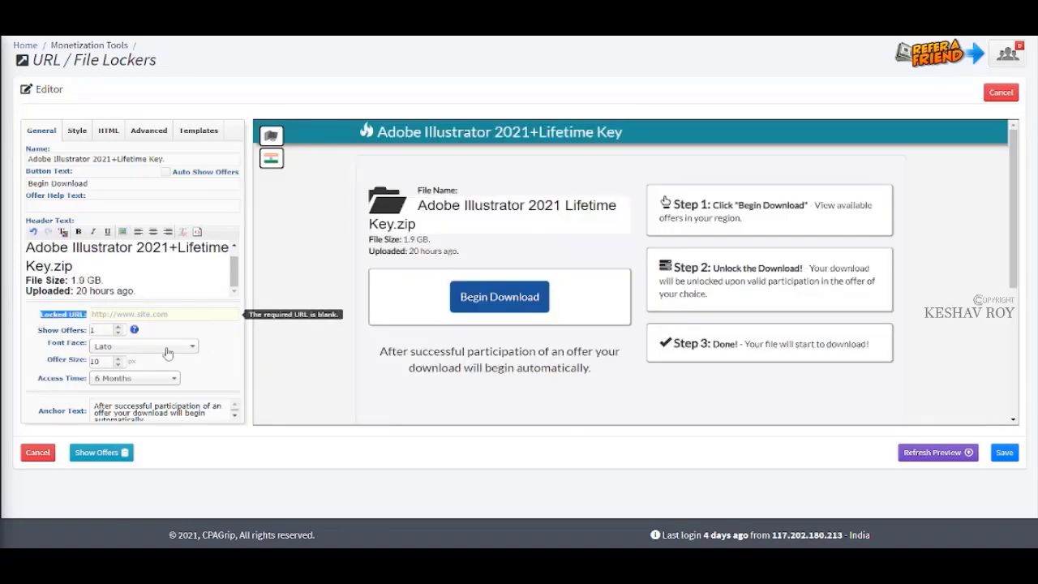
pyautogui.click(196, 314)
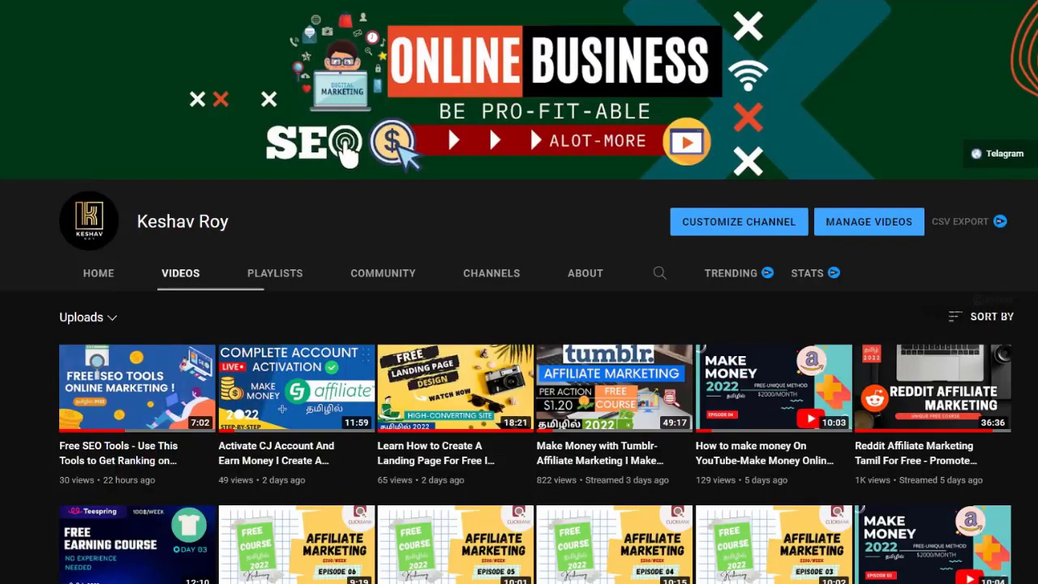
# Browse the uploaded videos on the YouTube channel page.
pyautogui.scroll(-5, 958, 336)
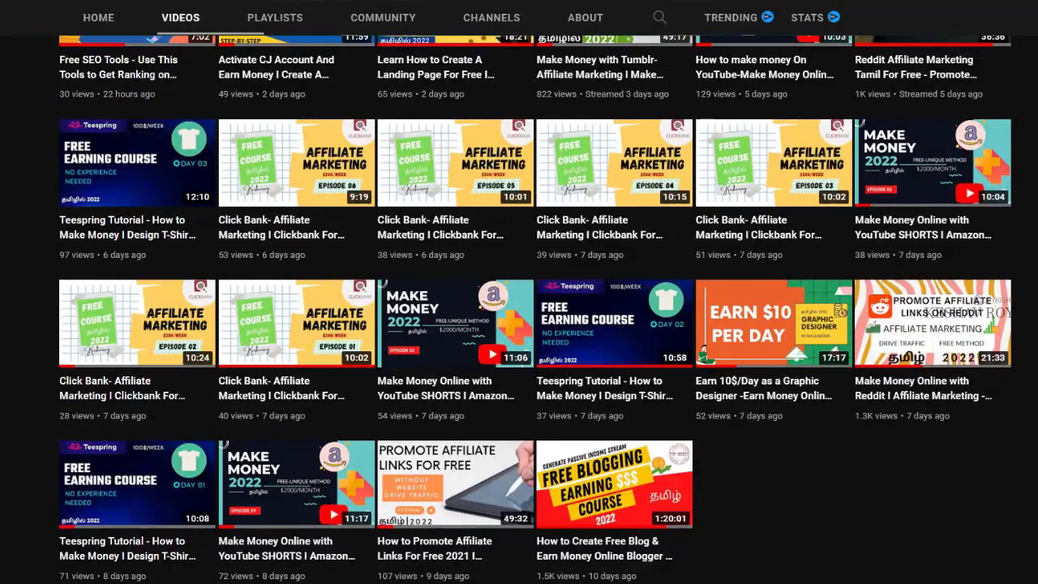
pyautogui.moveTo(593, 531)
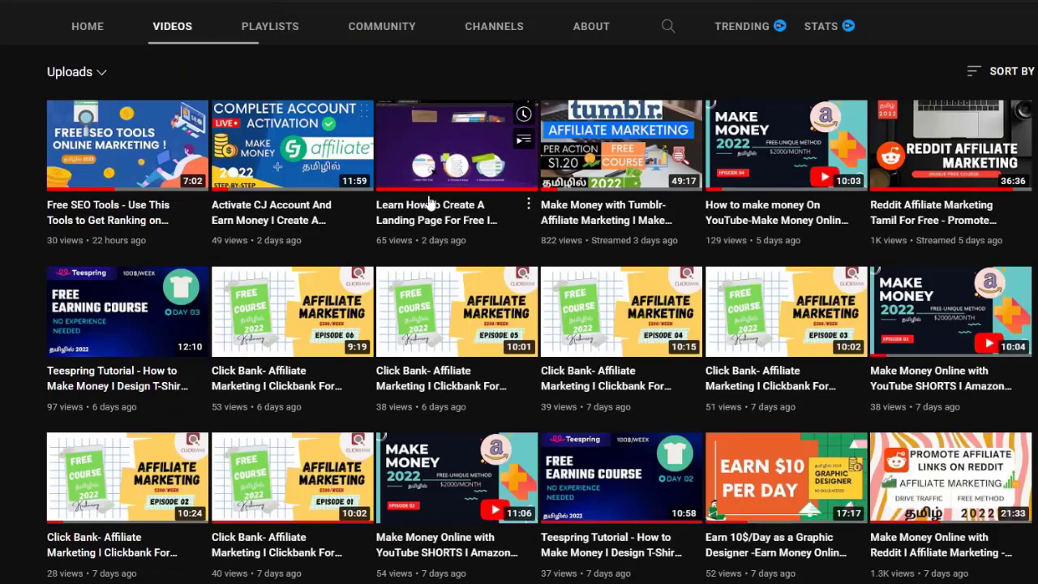
pyautogui.scroll(-1, 428, 202)
pyautogui.scroll(-1, 604, 567)
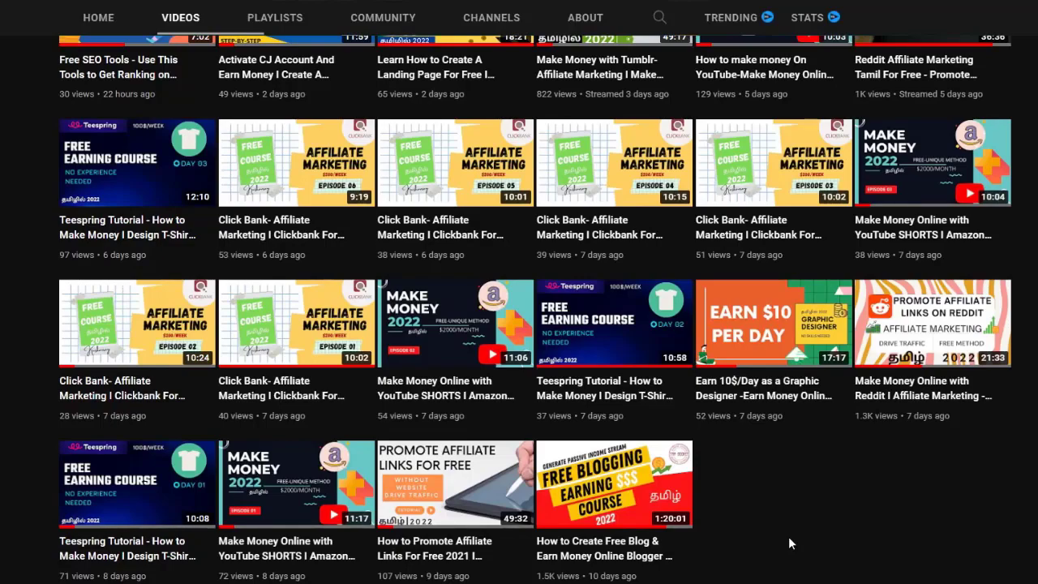
pyautogui.scroll(4, 364, 313)
pyautogui.scroll(-2, 519, 449)
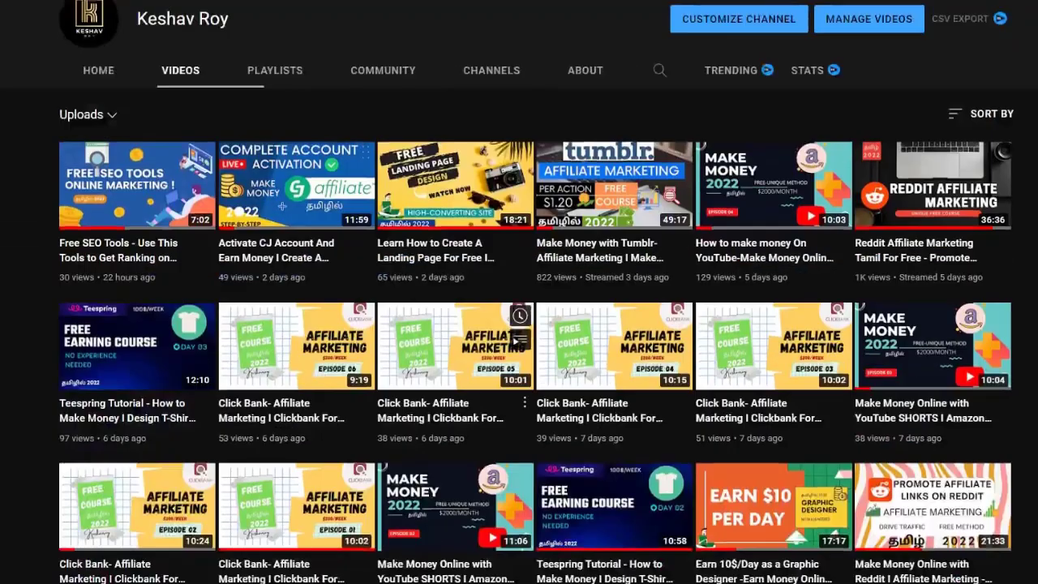
pyautogui.scroll(-3, 519, 448)
pyautogui.scroll(2, 428, 152)
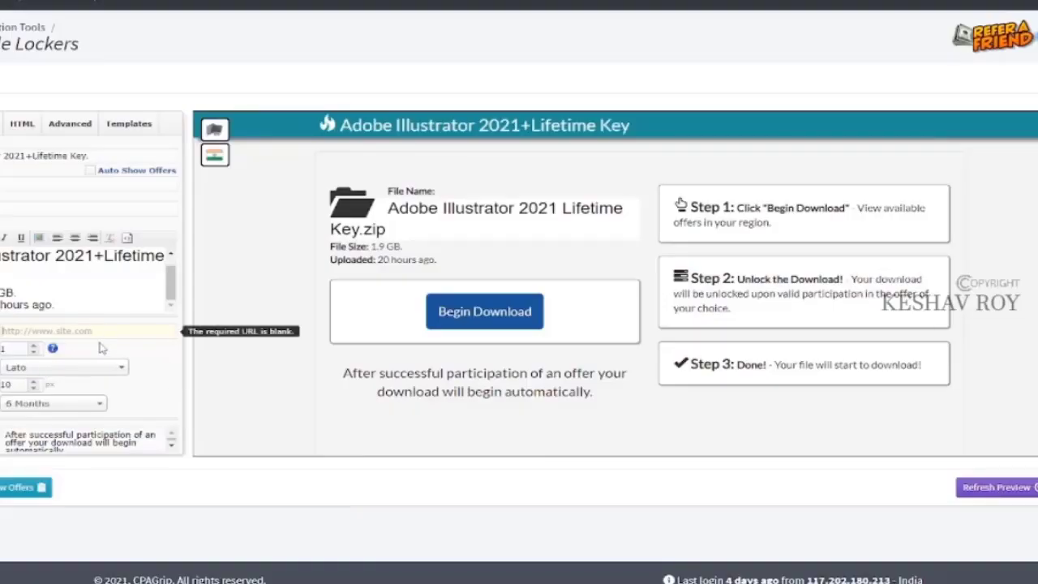
# Enter the https blogspot.com blog address as the Locked URL and save the locker.
pyautogui.scroll(-1, 122, 444)
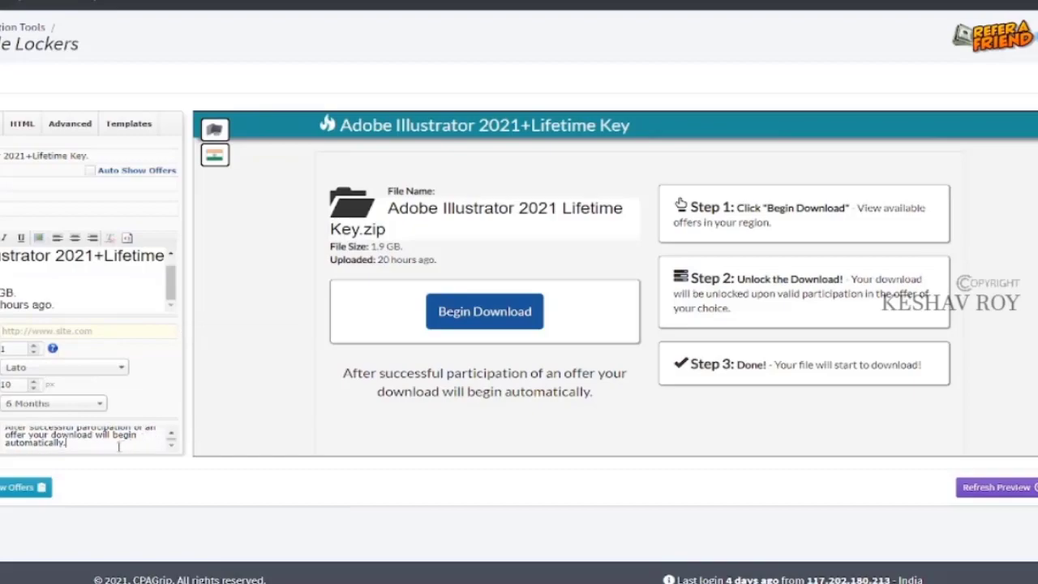
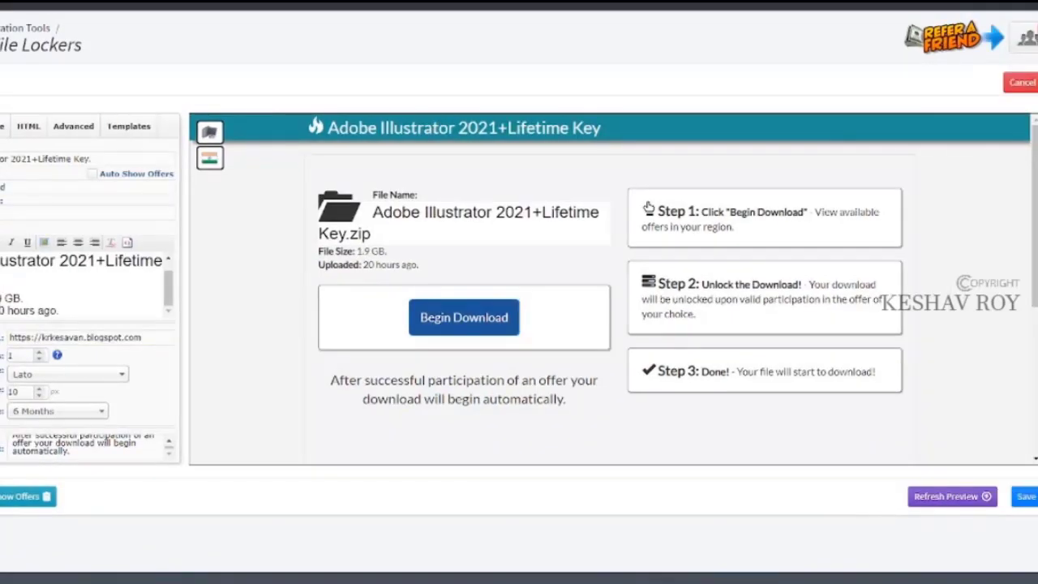
pyautogui.click(1024, 497)
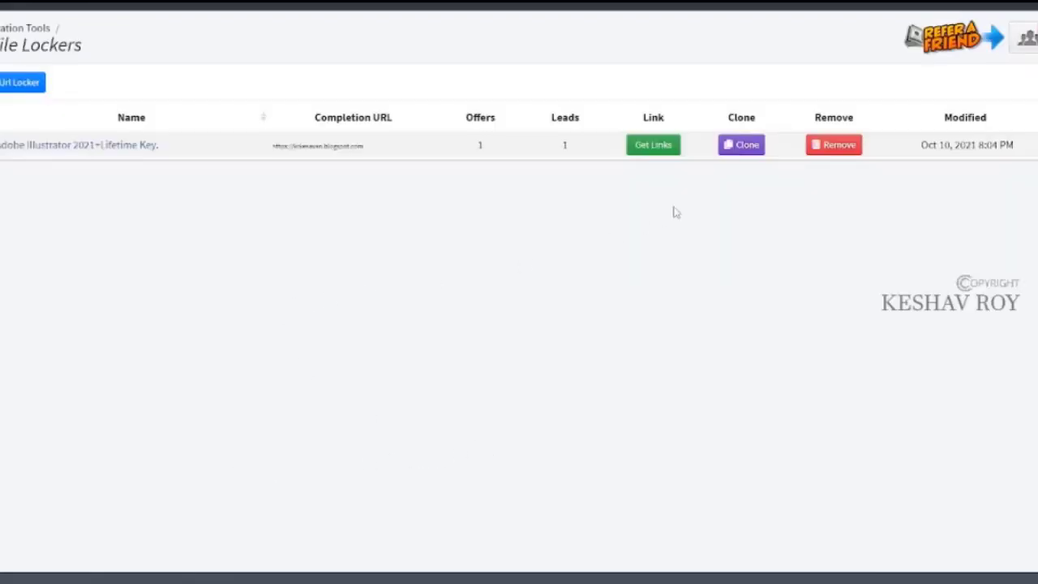
# Open the link generator for the Adobe Illustrator locker and choose the fasterfiles.net domain.
pyautogui.click(653, 148)
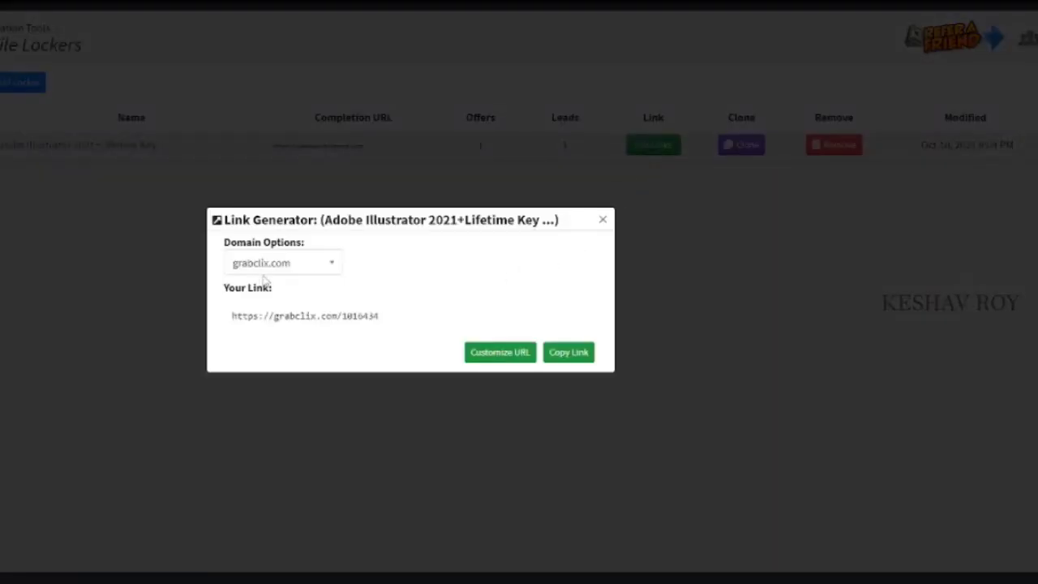
pyautogui.click(270, 267)
pyautogui.scroll(-3, 290, 409)
pyautogui.scroll(2, 290, 410)
pyautogui.scroll(-1, 284, 365)
pyautogui.scroll(2, 291, 377)
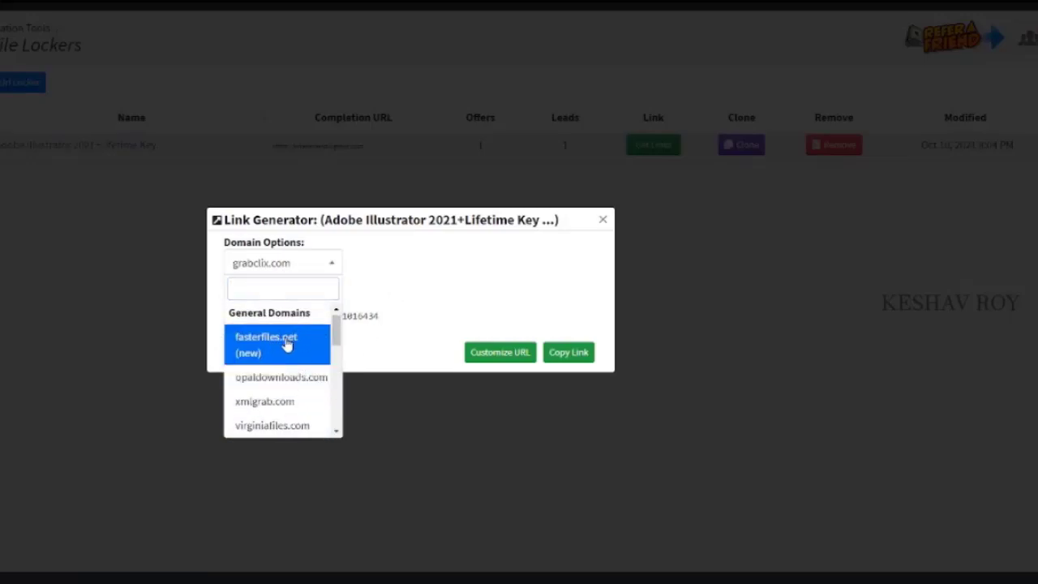
pyautogui.click(286, 344)
pyautogui.click(507, 354)
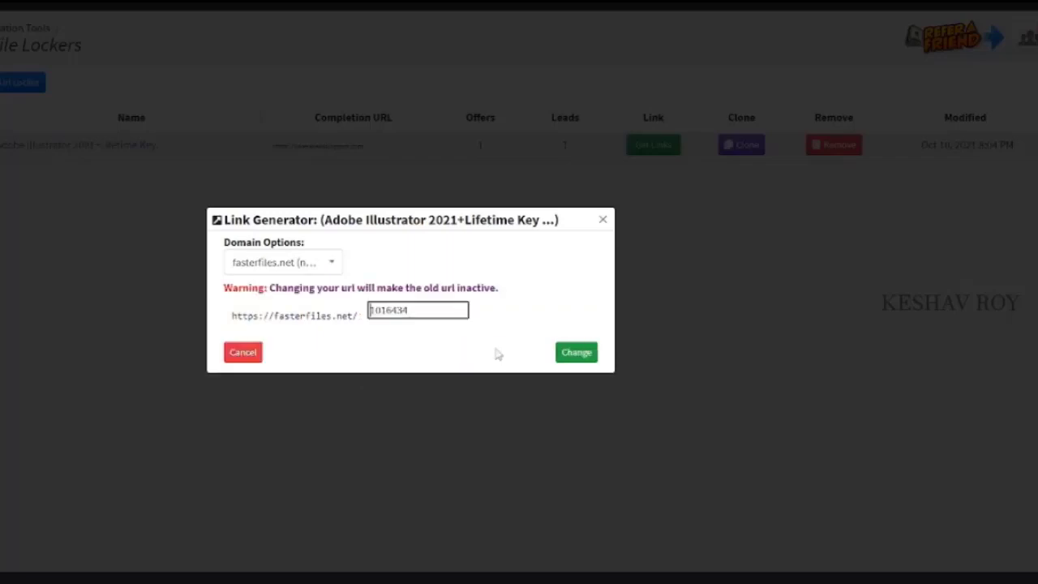
pyautogui.click(577, 351)
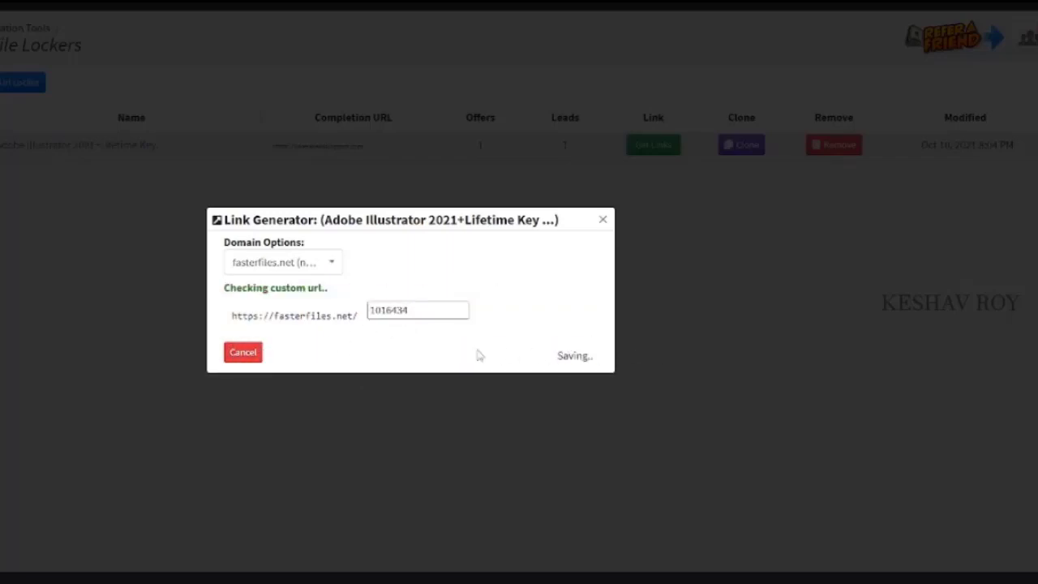
pyautogui.click(235, 353)
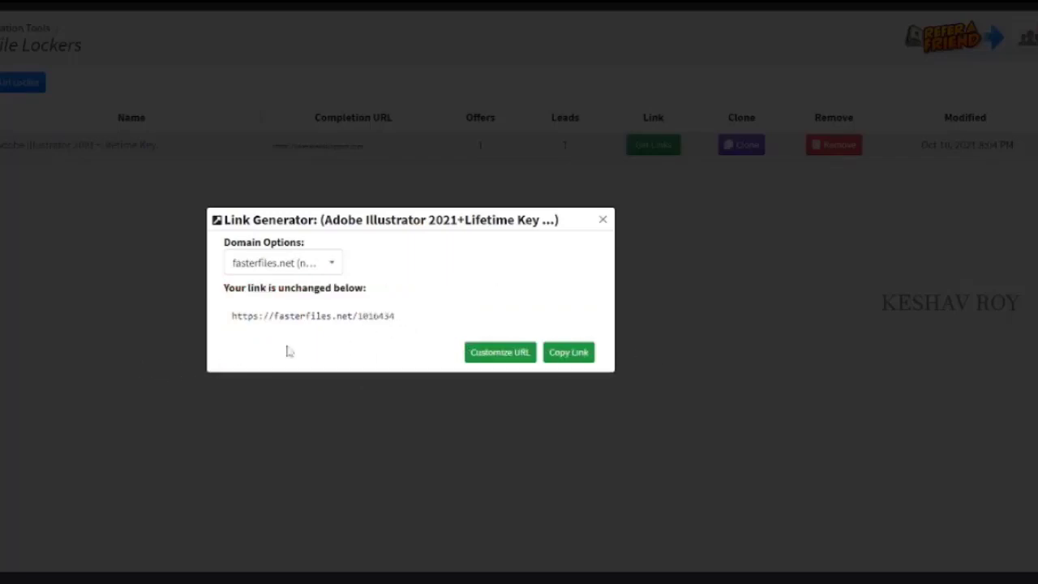
# Copy the generated fasterfiles.net locker link and close the link generator.
pyautogui.click(572, 358)
pyautogui.click(602, 220)
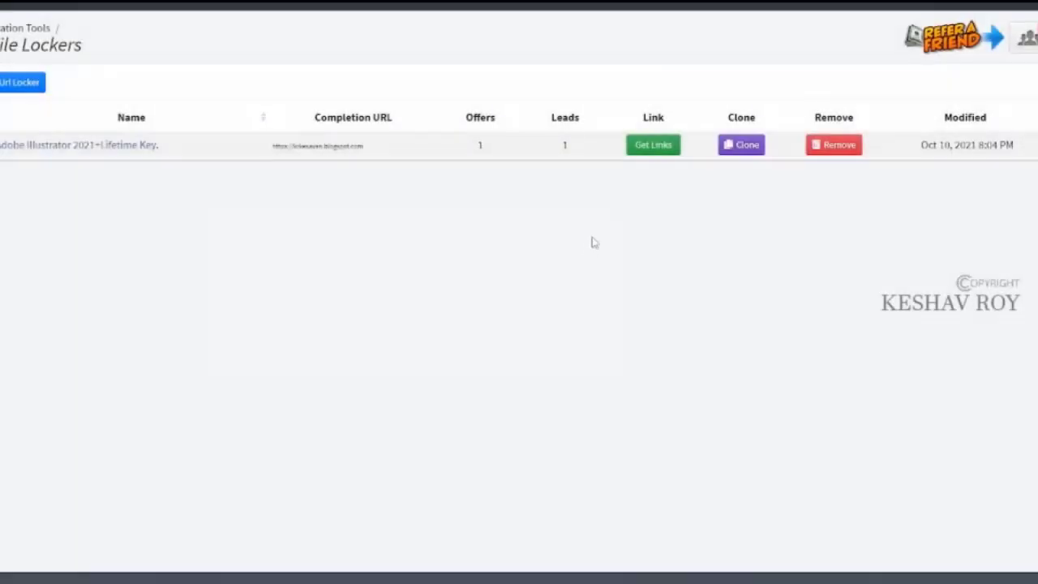